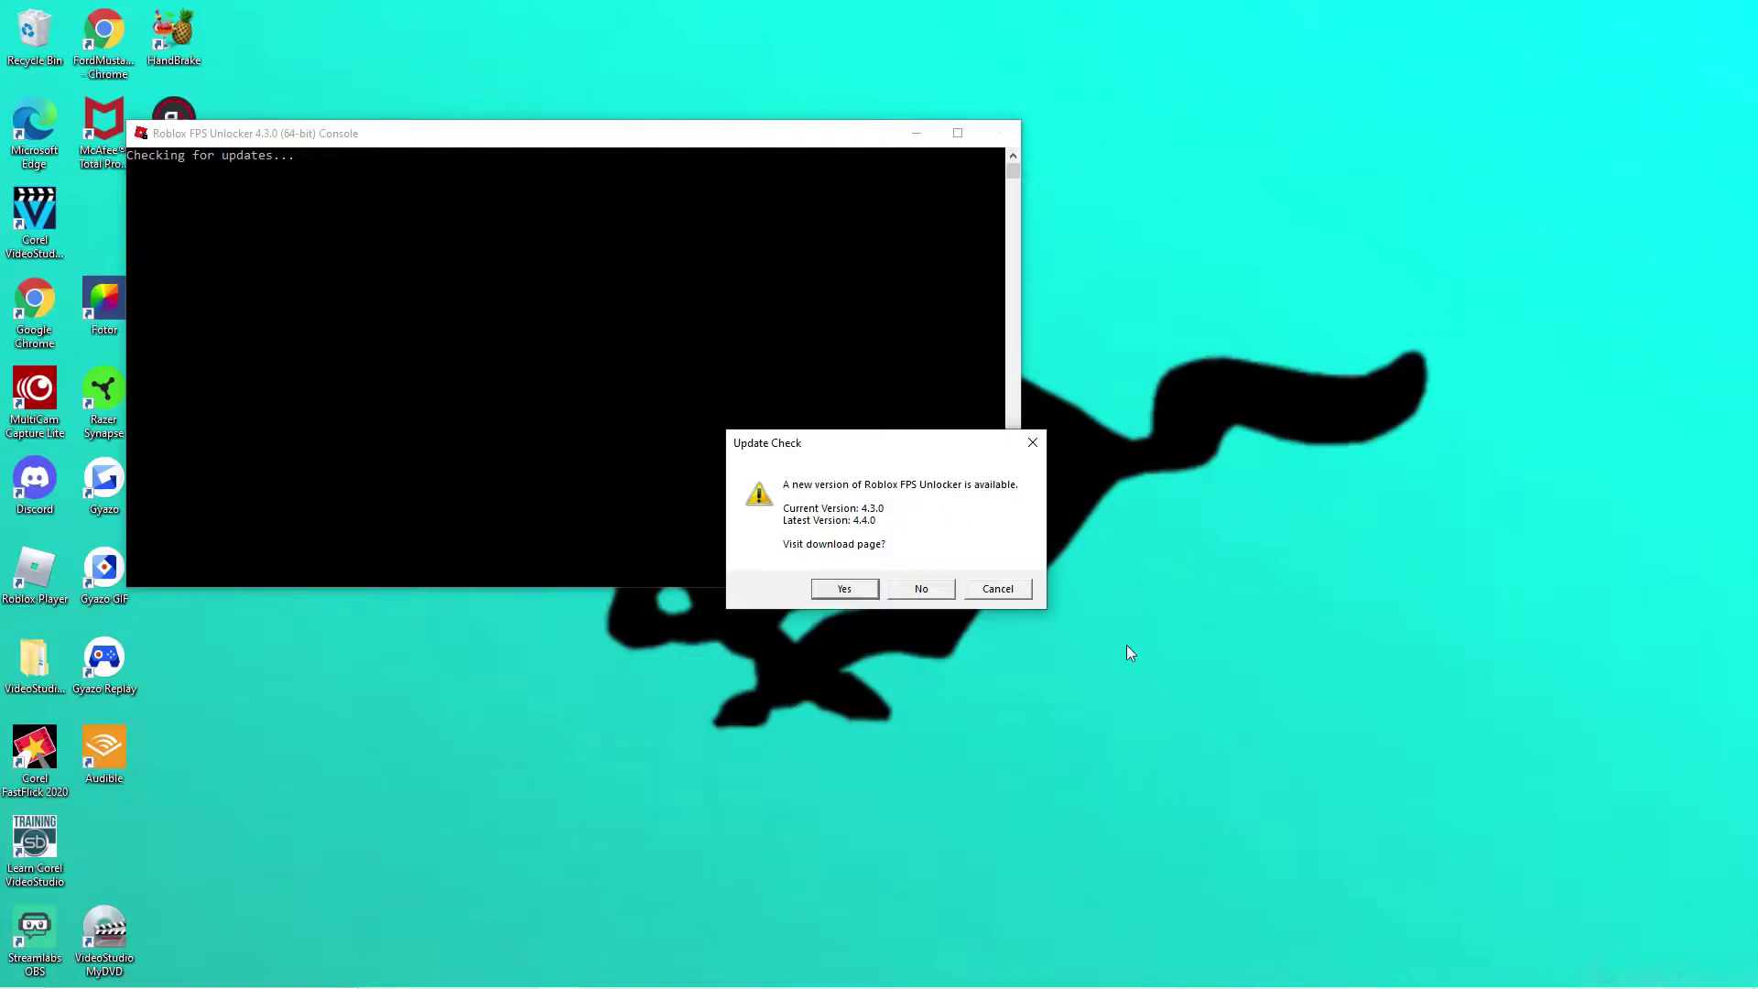
Dismiss the Update Check prompt, open Downloads in File Explorer, and select the rbxfpsunlocker-x64 zip.
left_click(1030, 444)
mouse_move(459, 978)
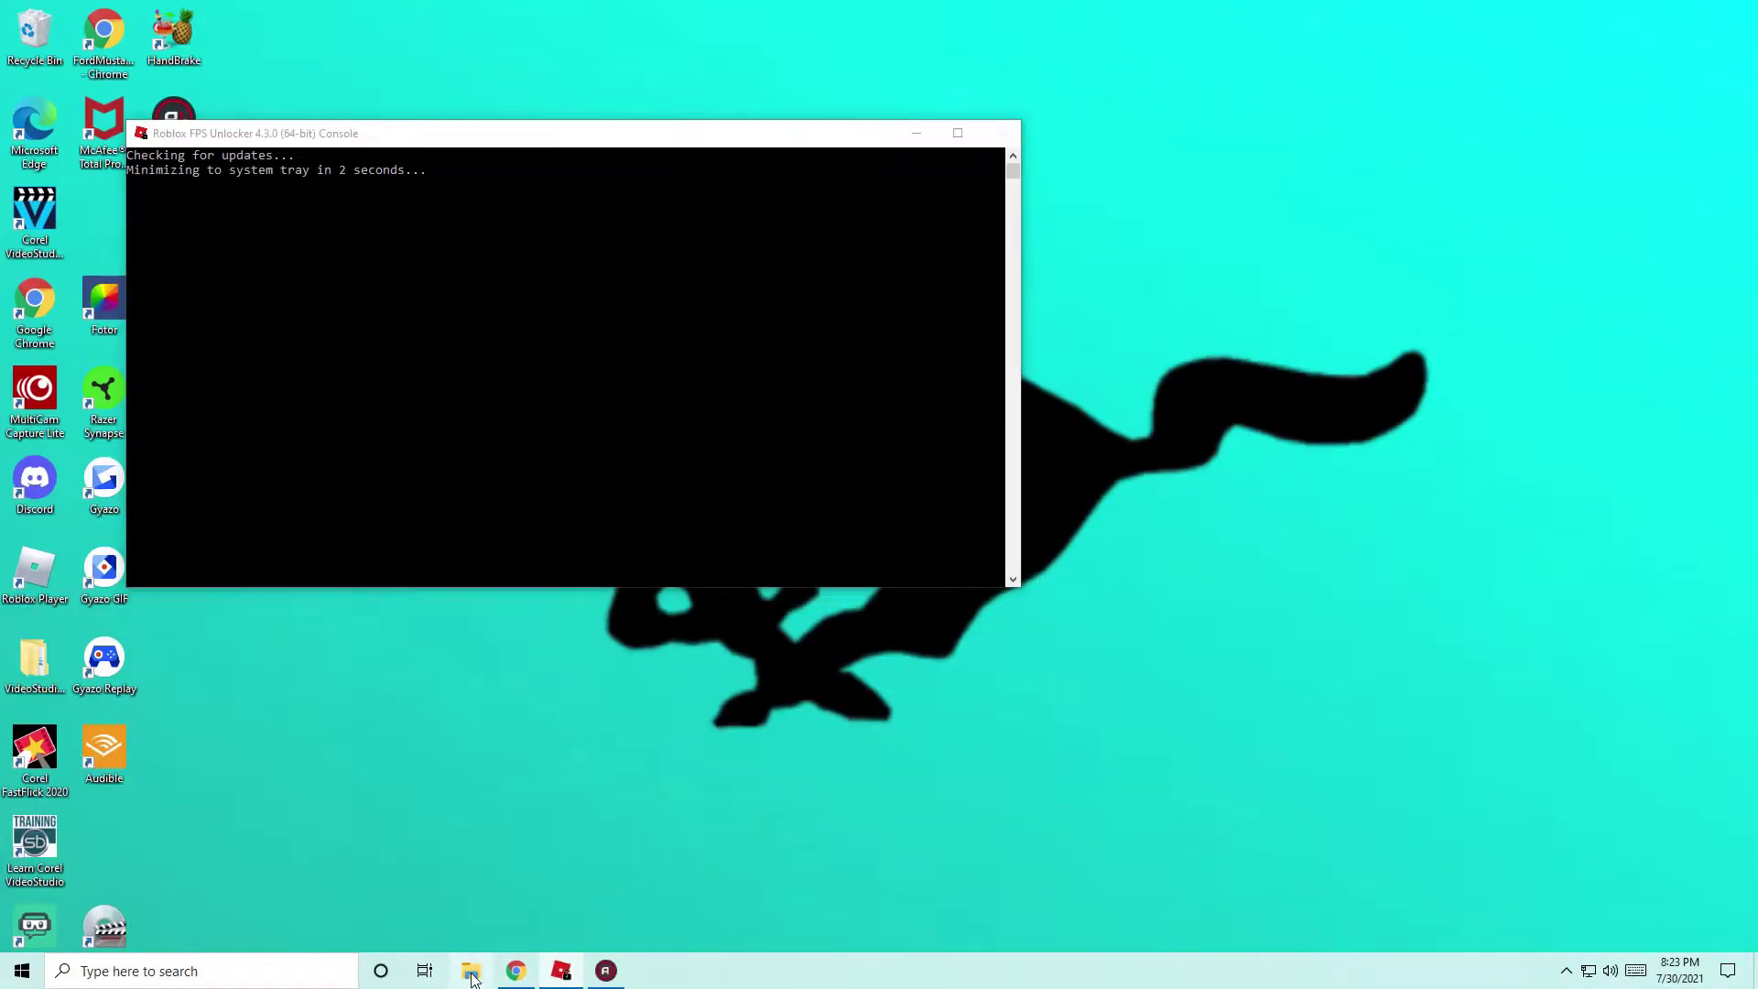
left_click(469, 972)
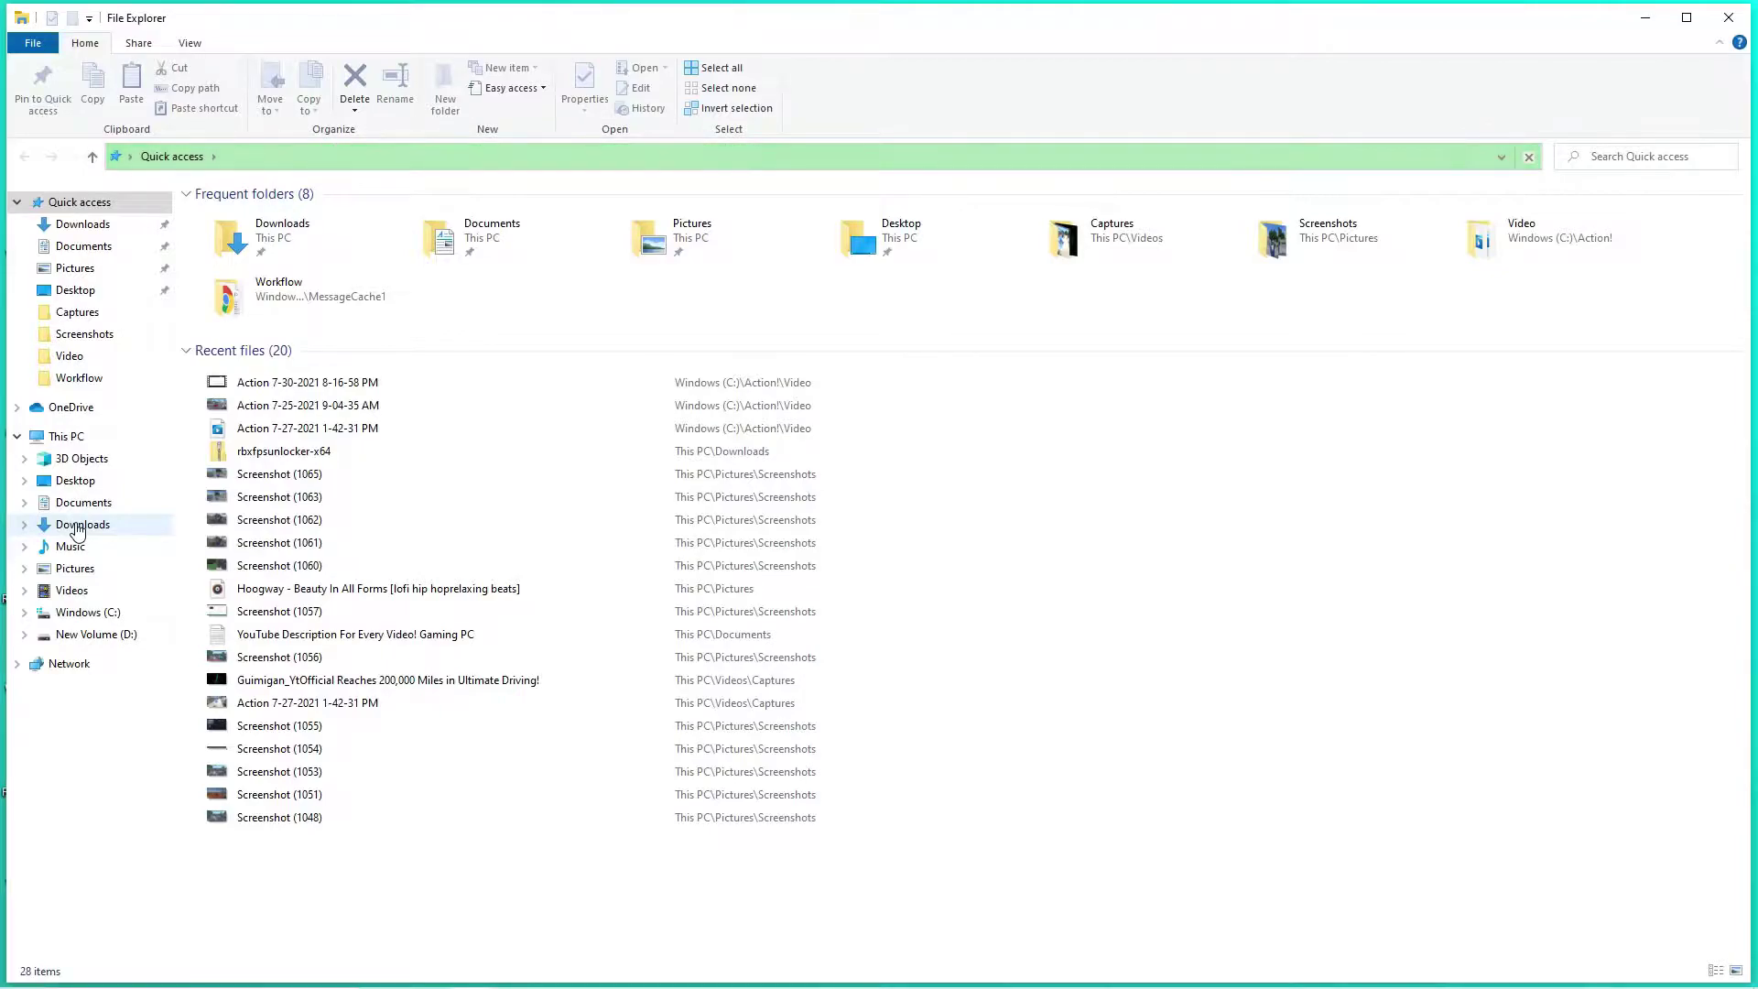
left_click(76, 526)
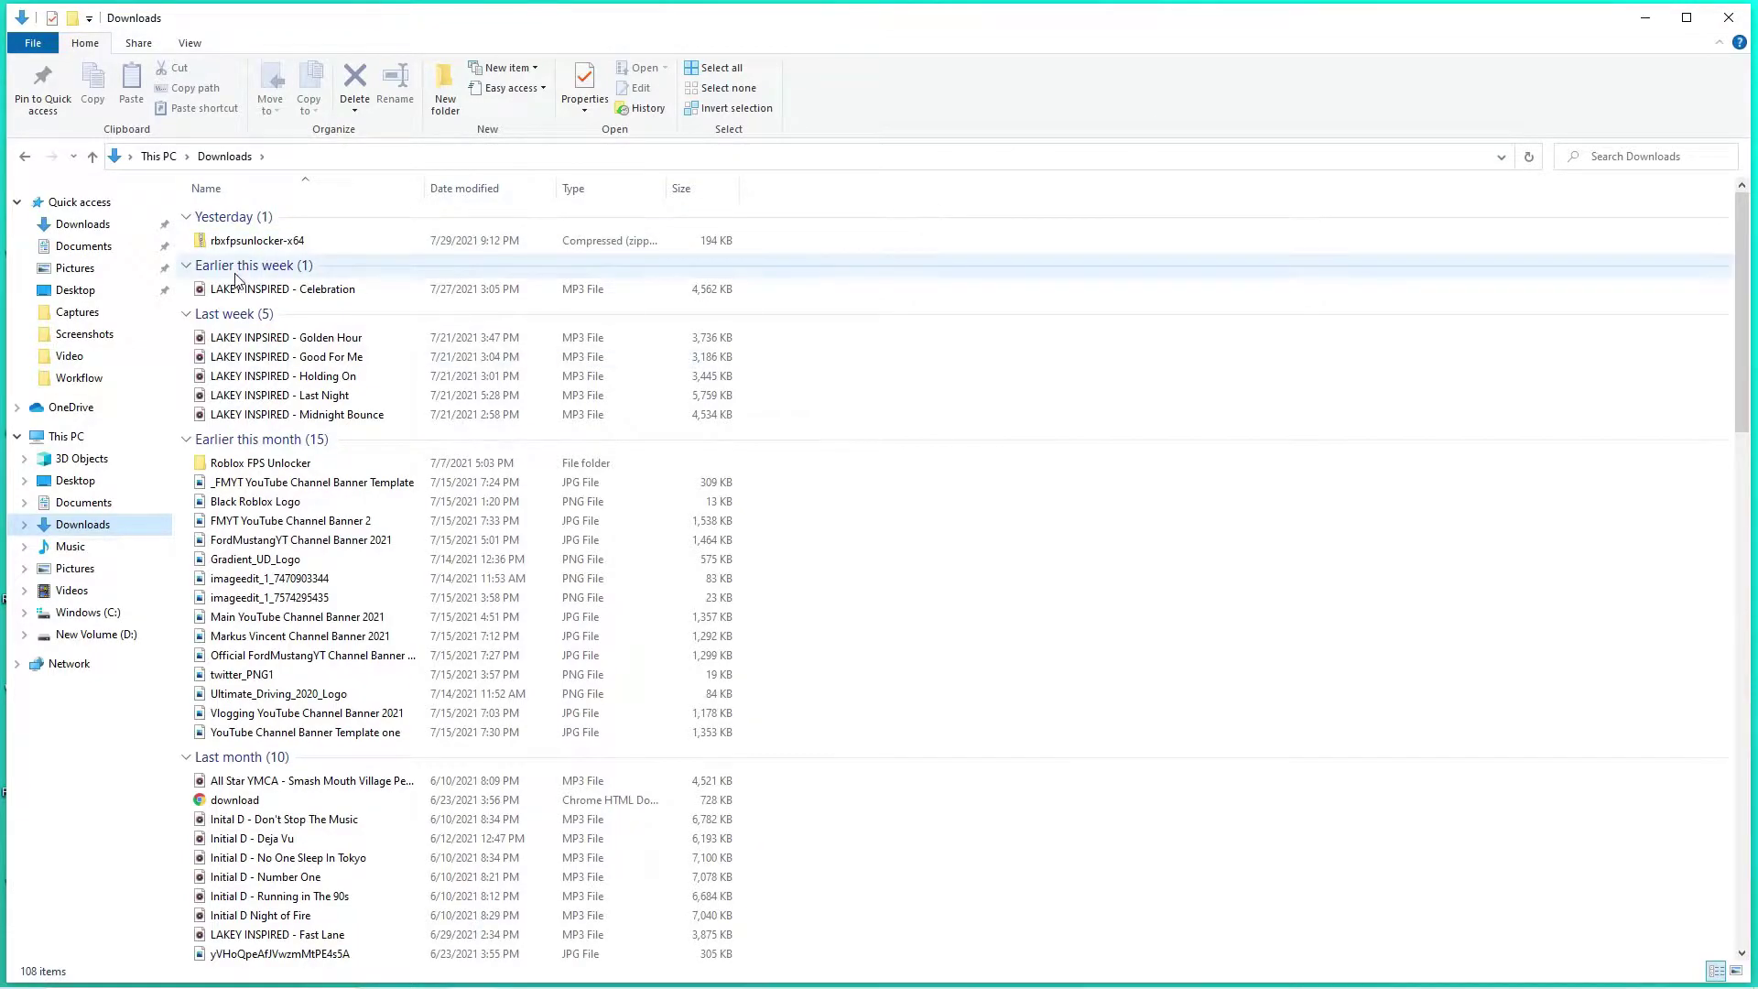
left_click(247, 245)
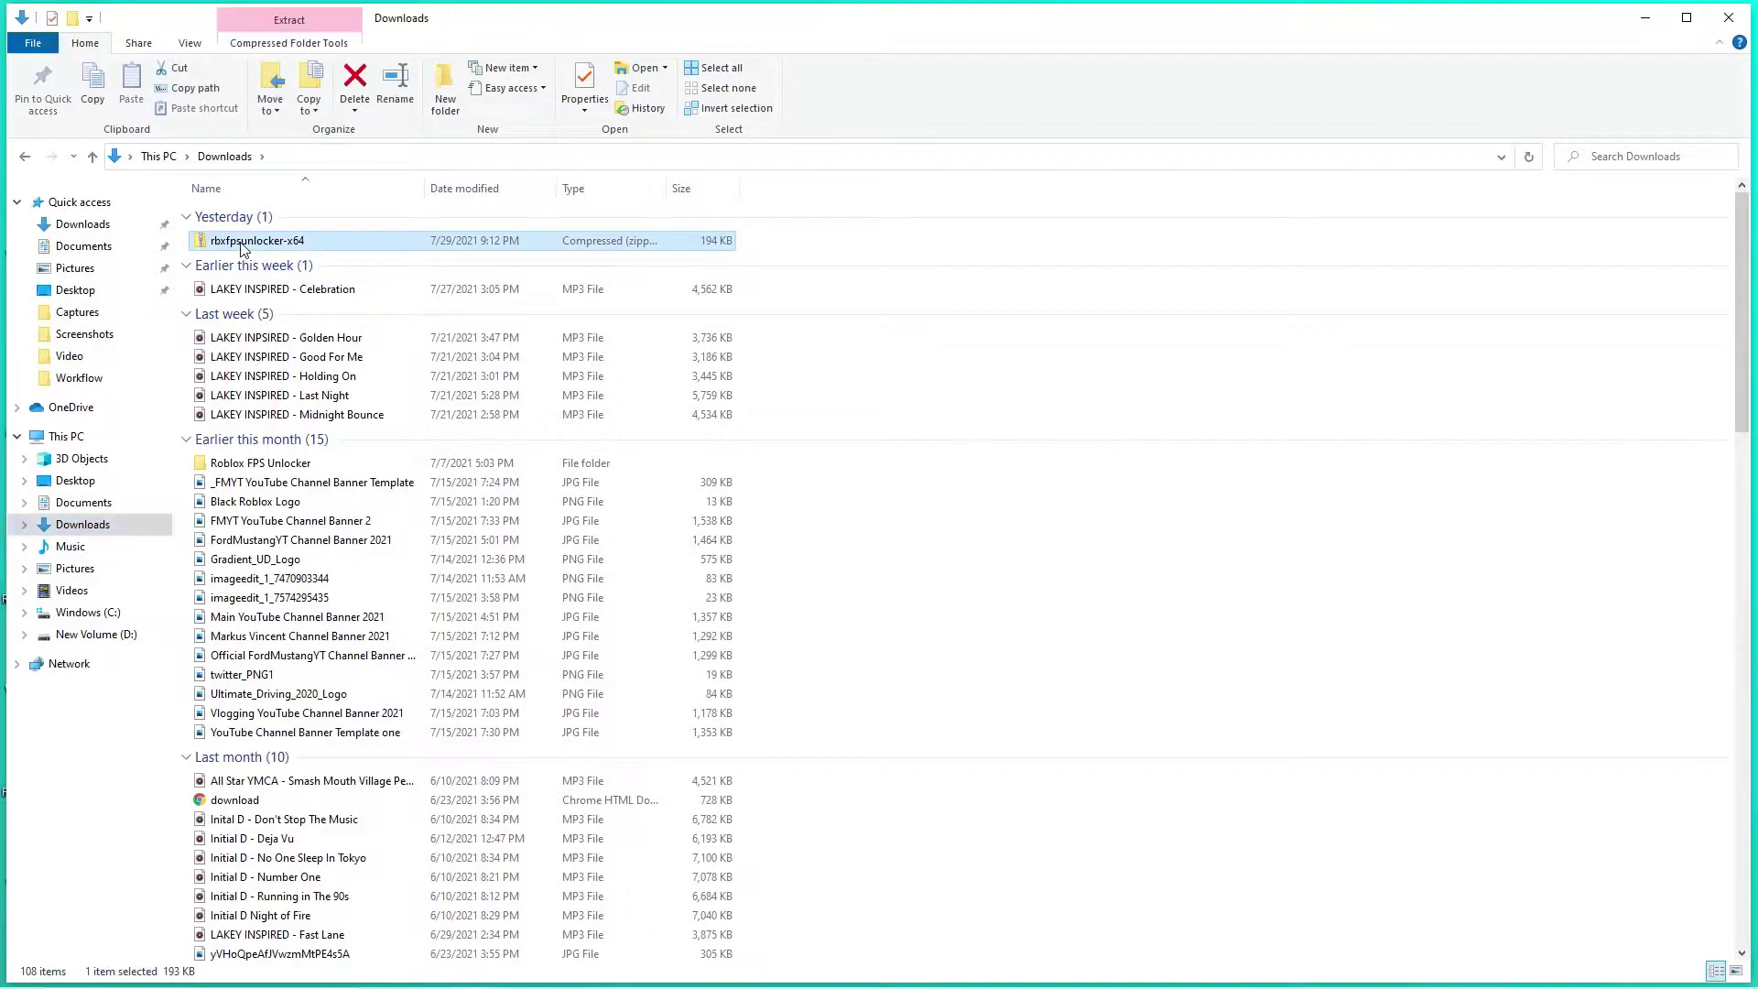
Open the rbxfpsunlocker-x64 zip, move its window to the right, and bring up Windows search.
right_click(241, 243)
left_click(270, 256)
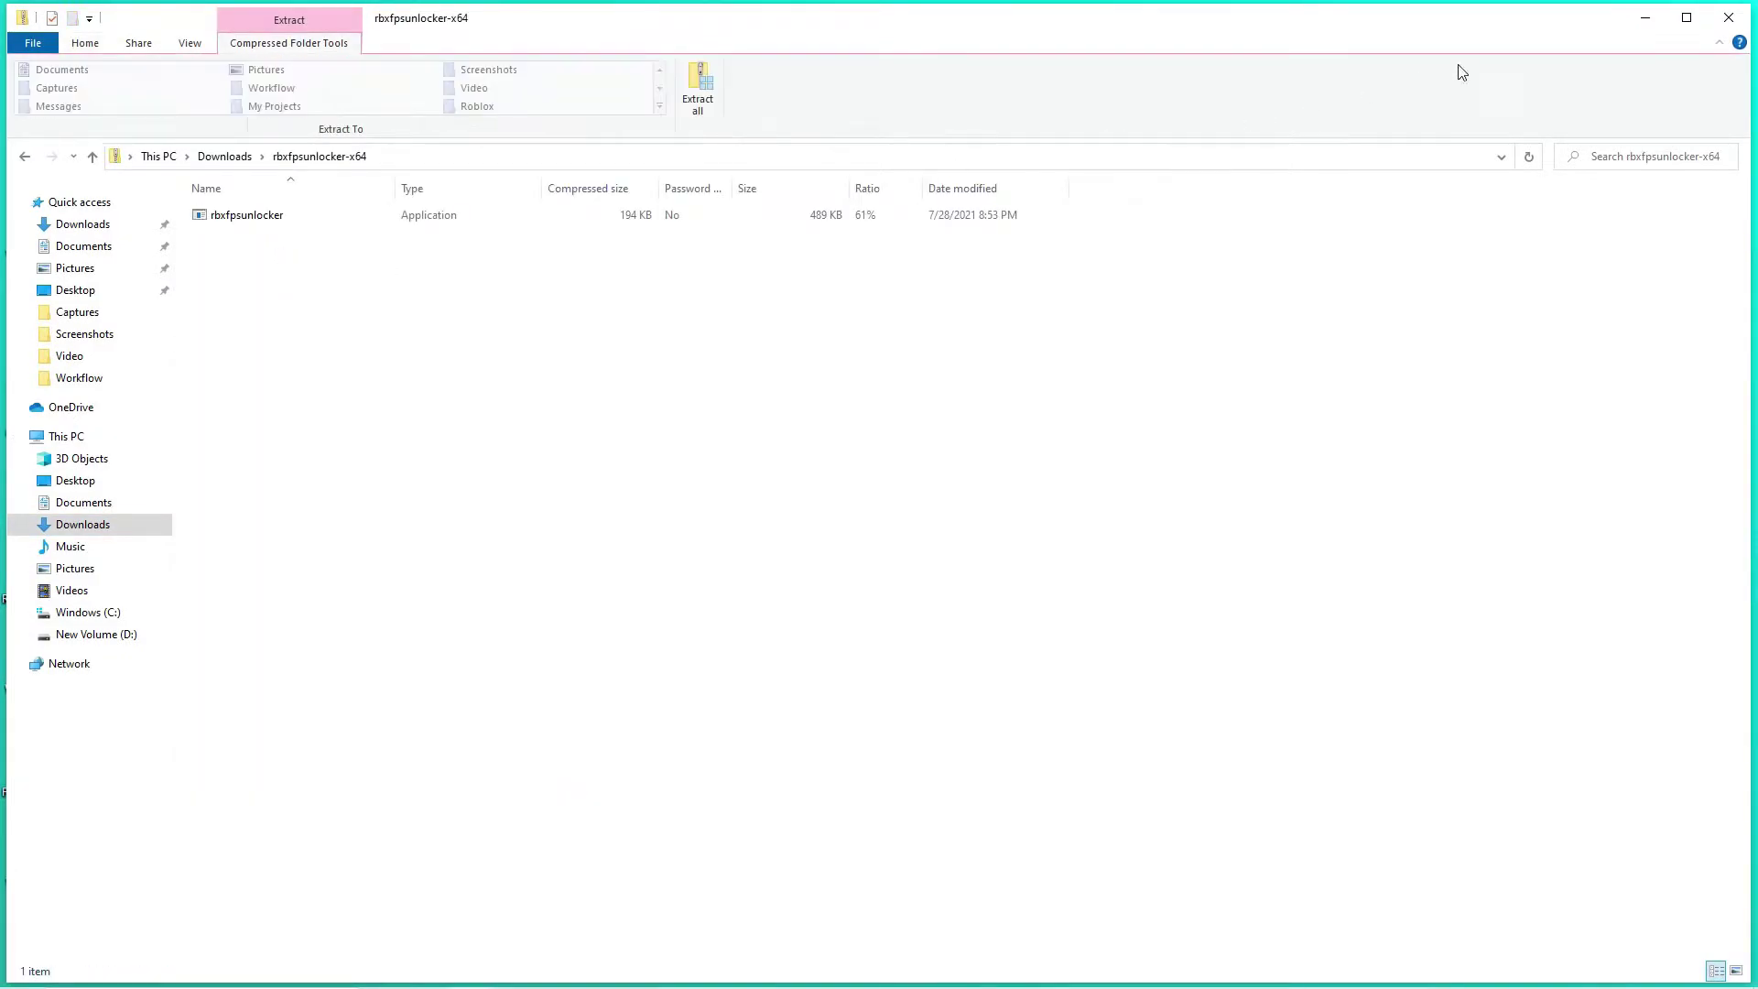
left_click_drag(1501, 20, 1722, 345)
left_click_drag(1334, 364, 1276, 337)
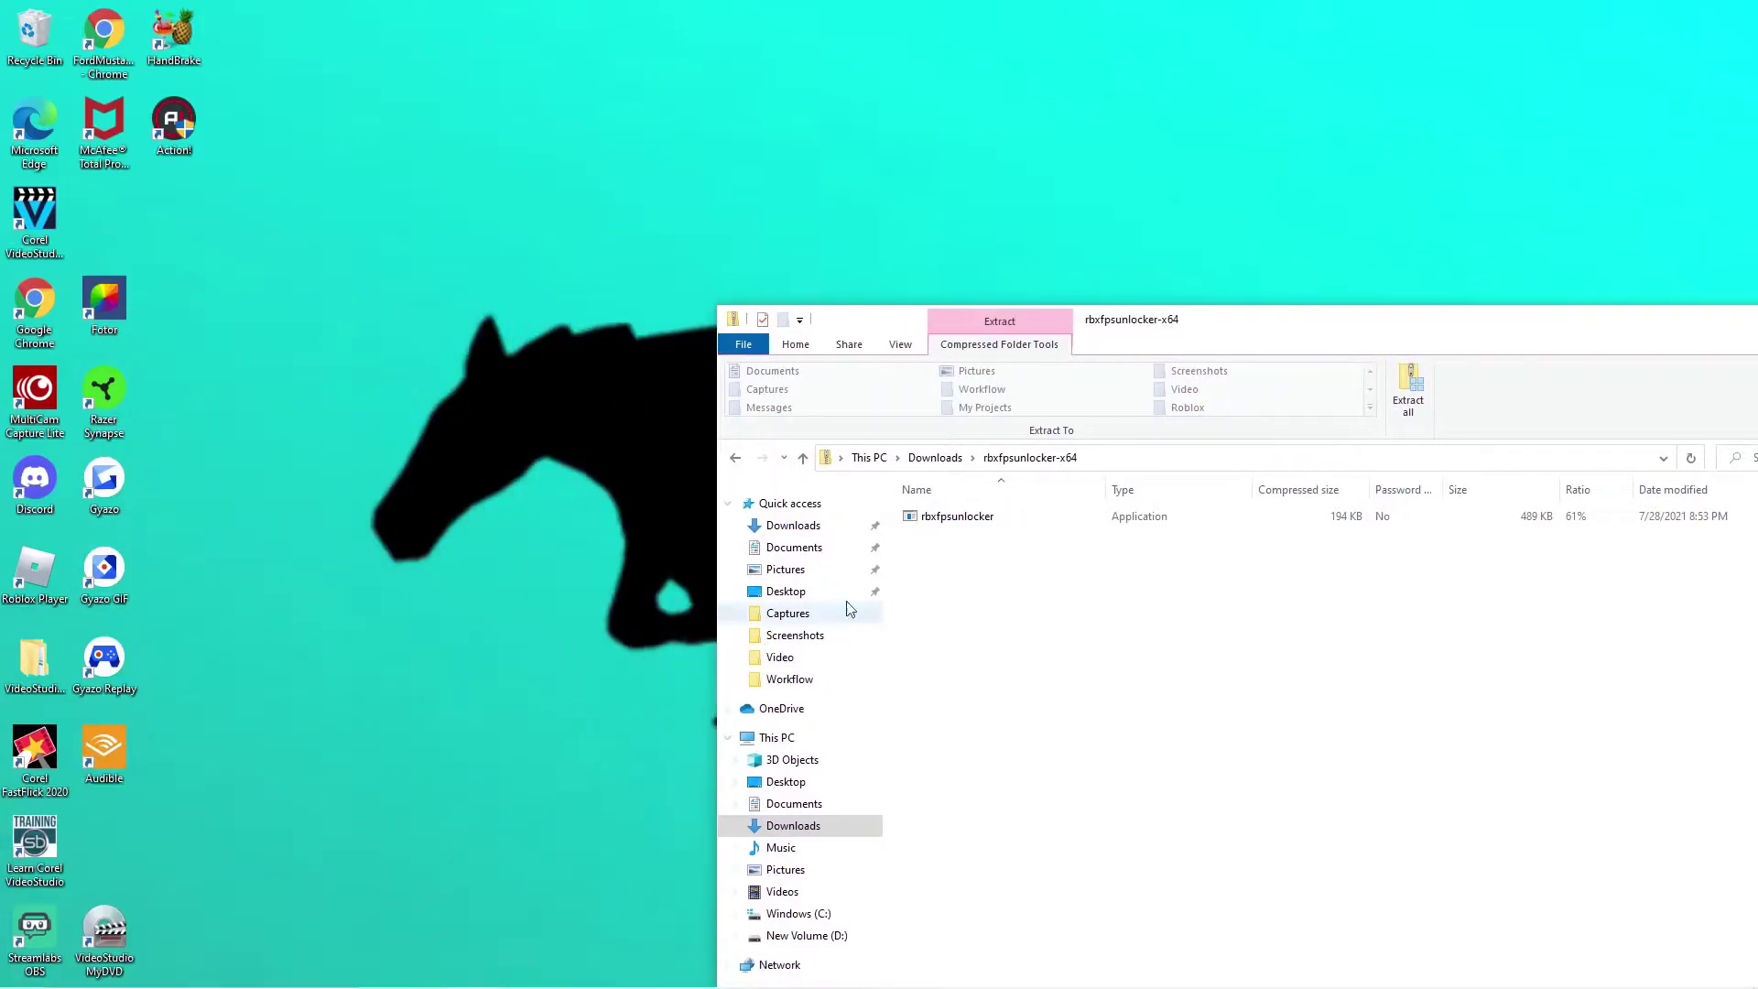
left_click_drag(1415, 321, 1380, 151)
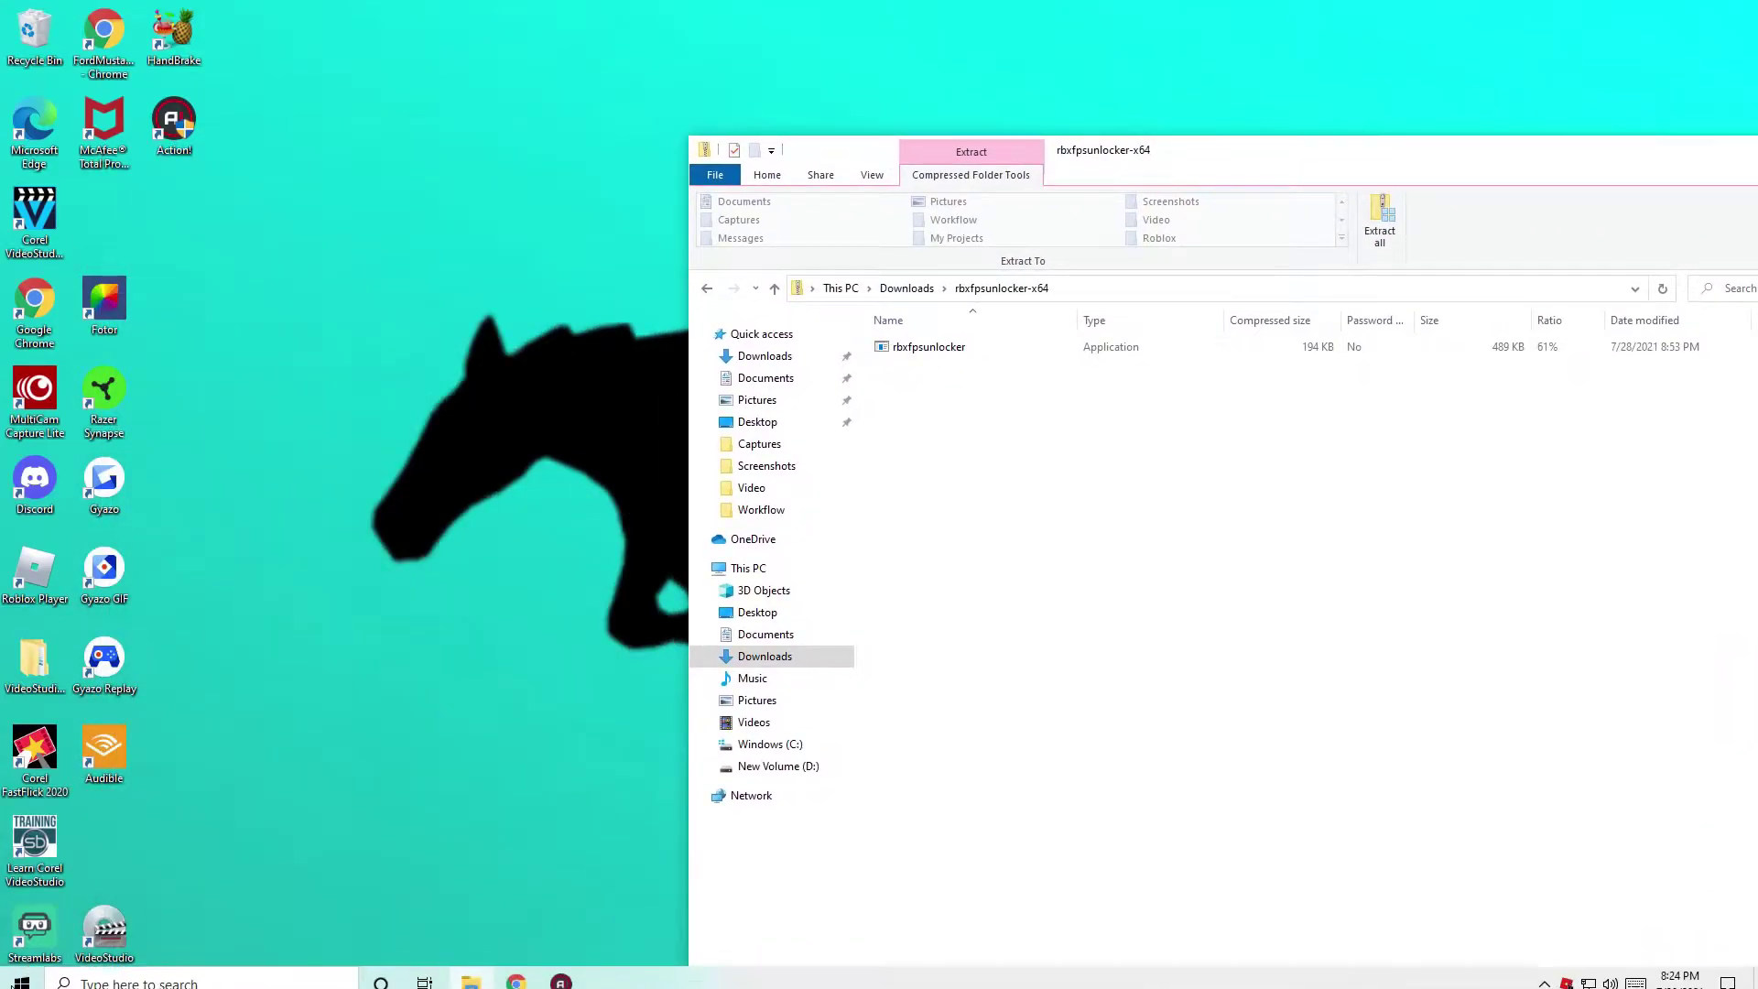
left_click(151, 976)
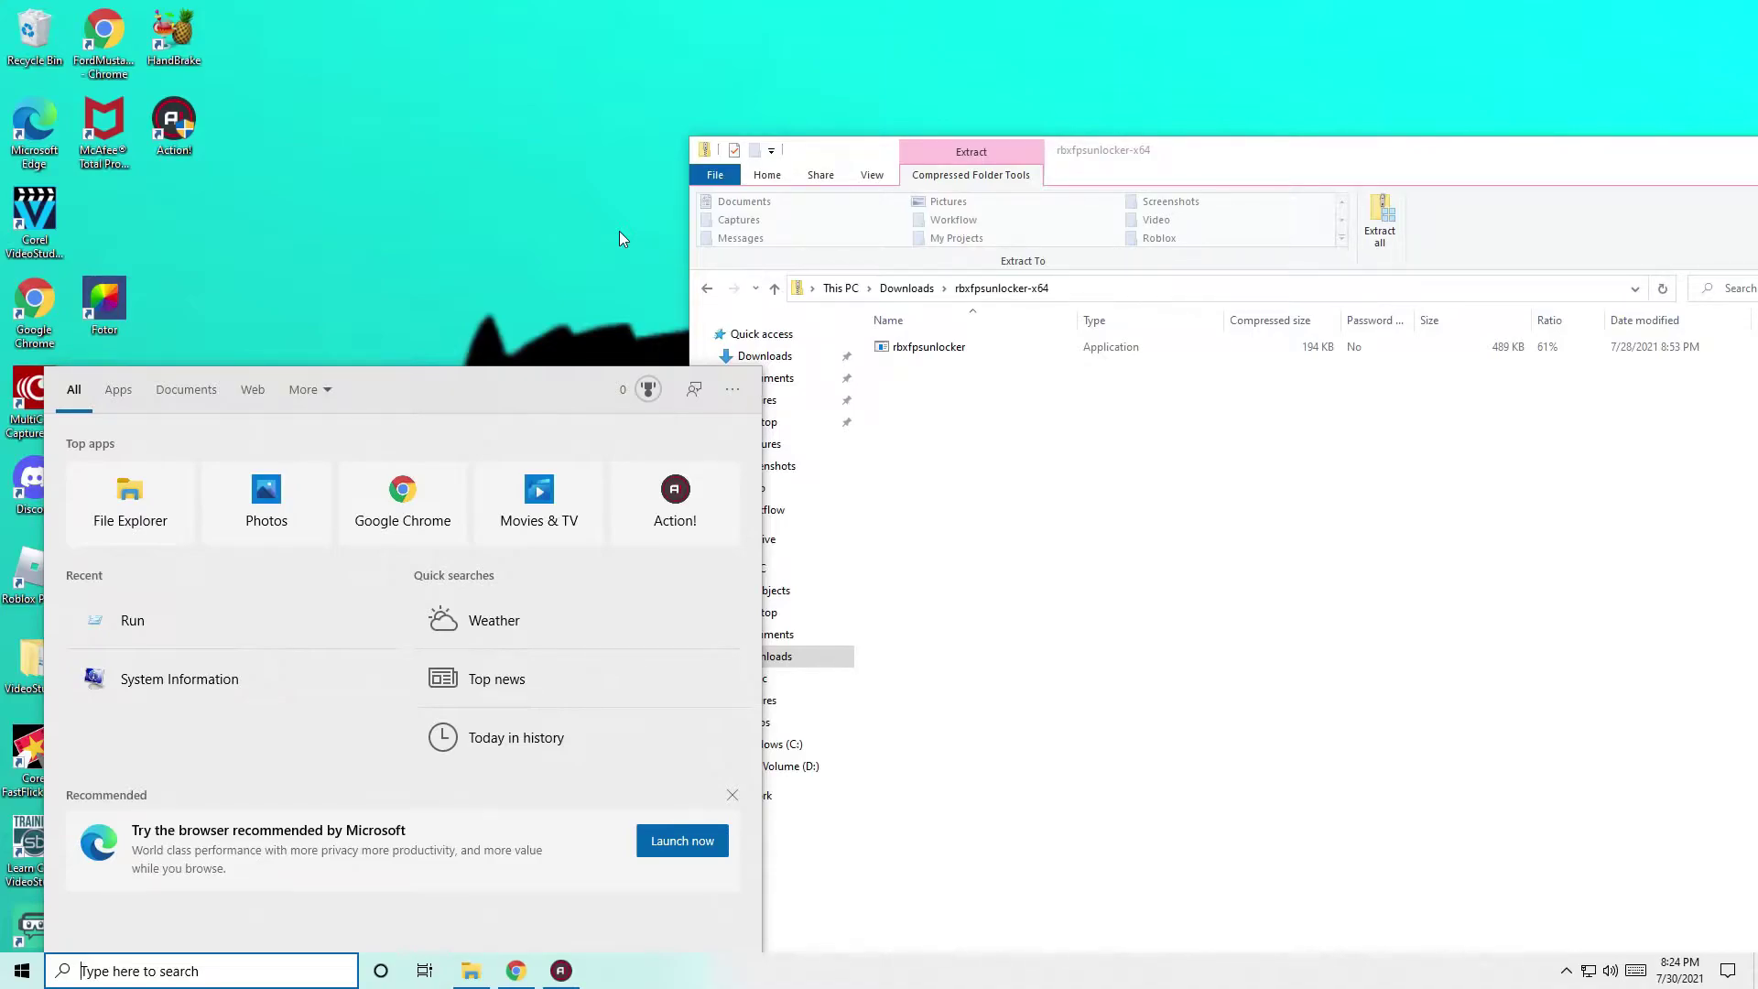
Launch the Run app via 'run' and confirm its Open box holds shell:startup.
type("run")
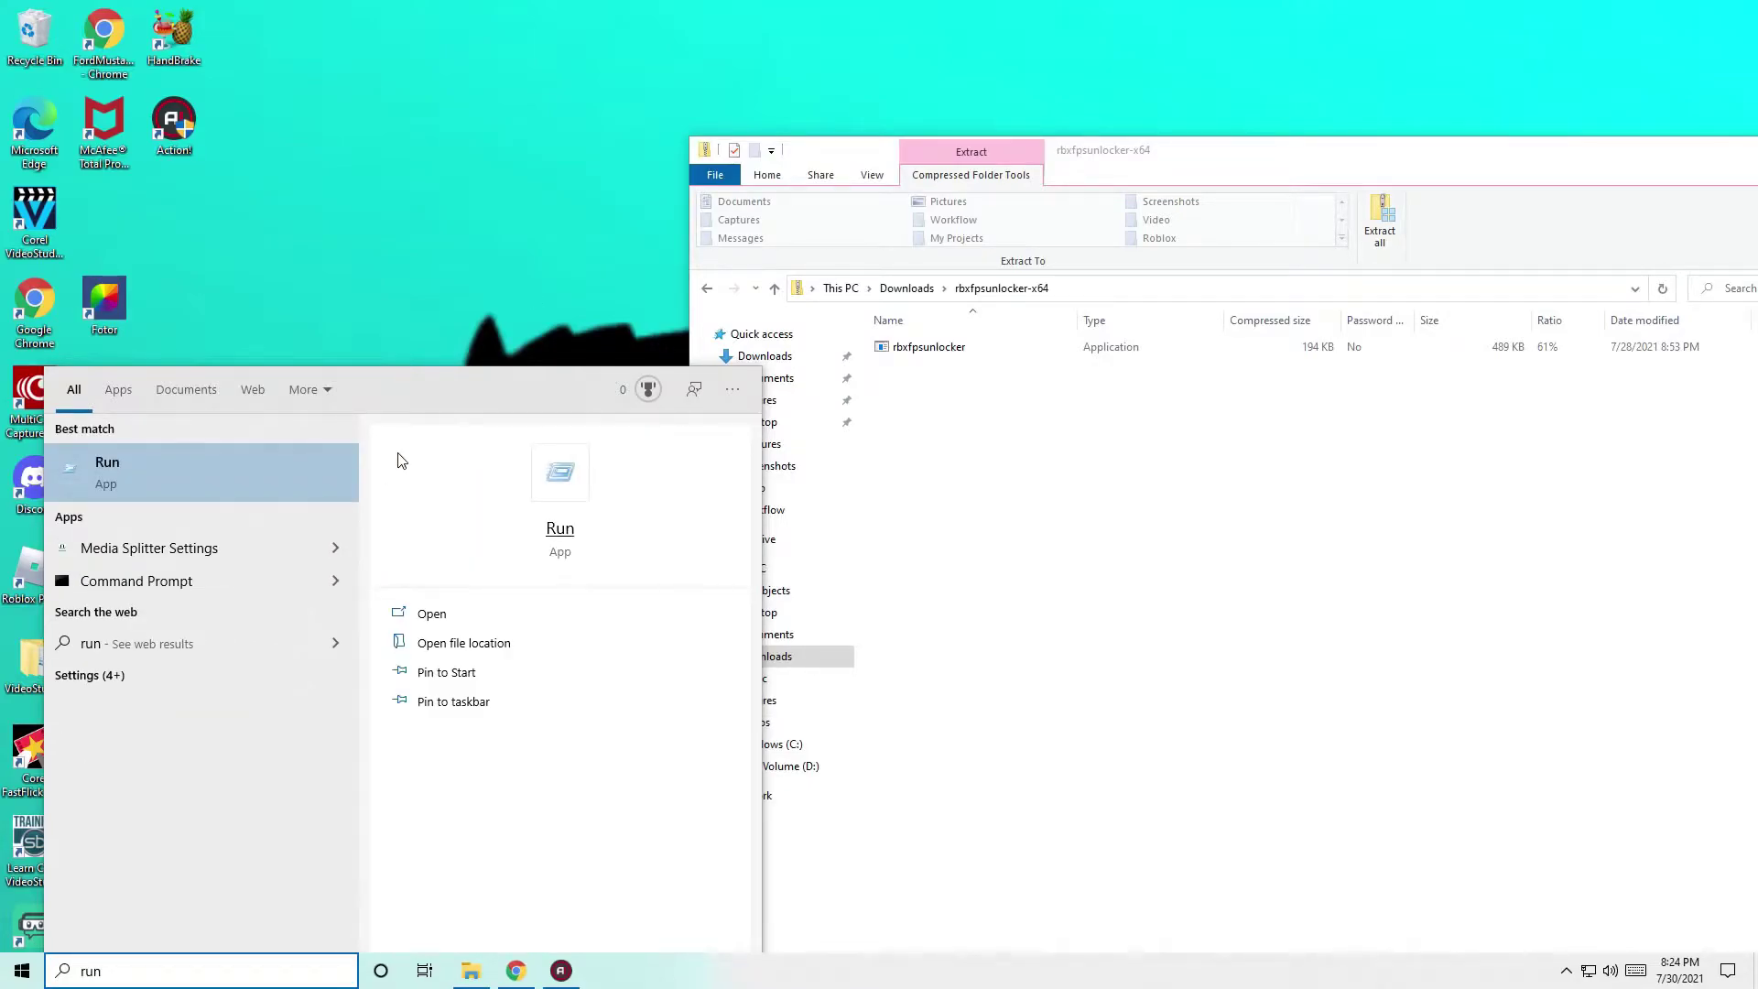
left_click(262, 473)
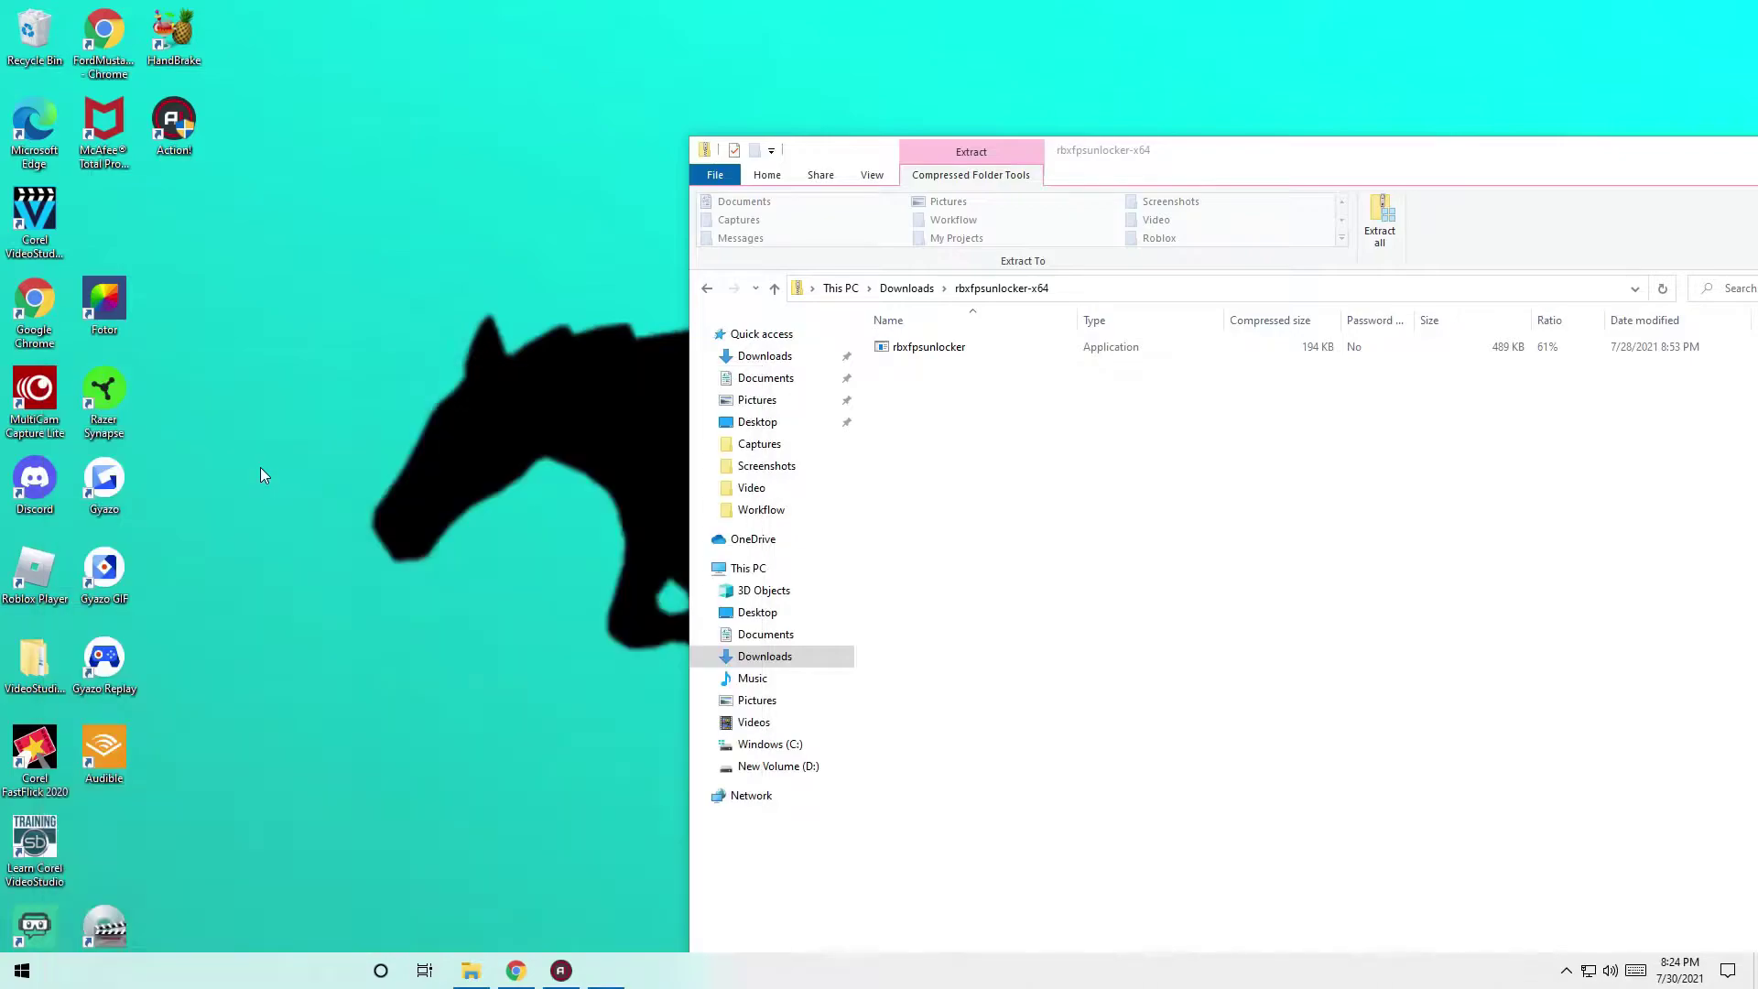
left_click(154, 893)
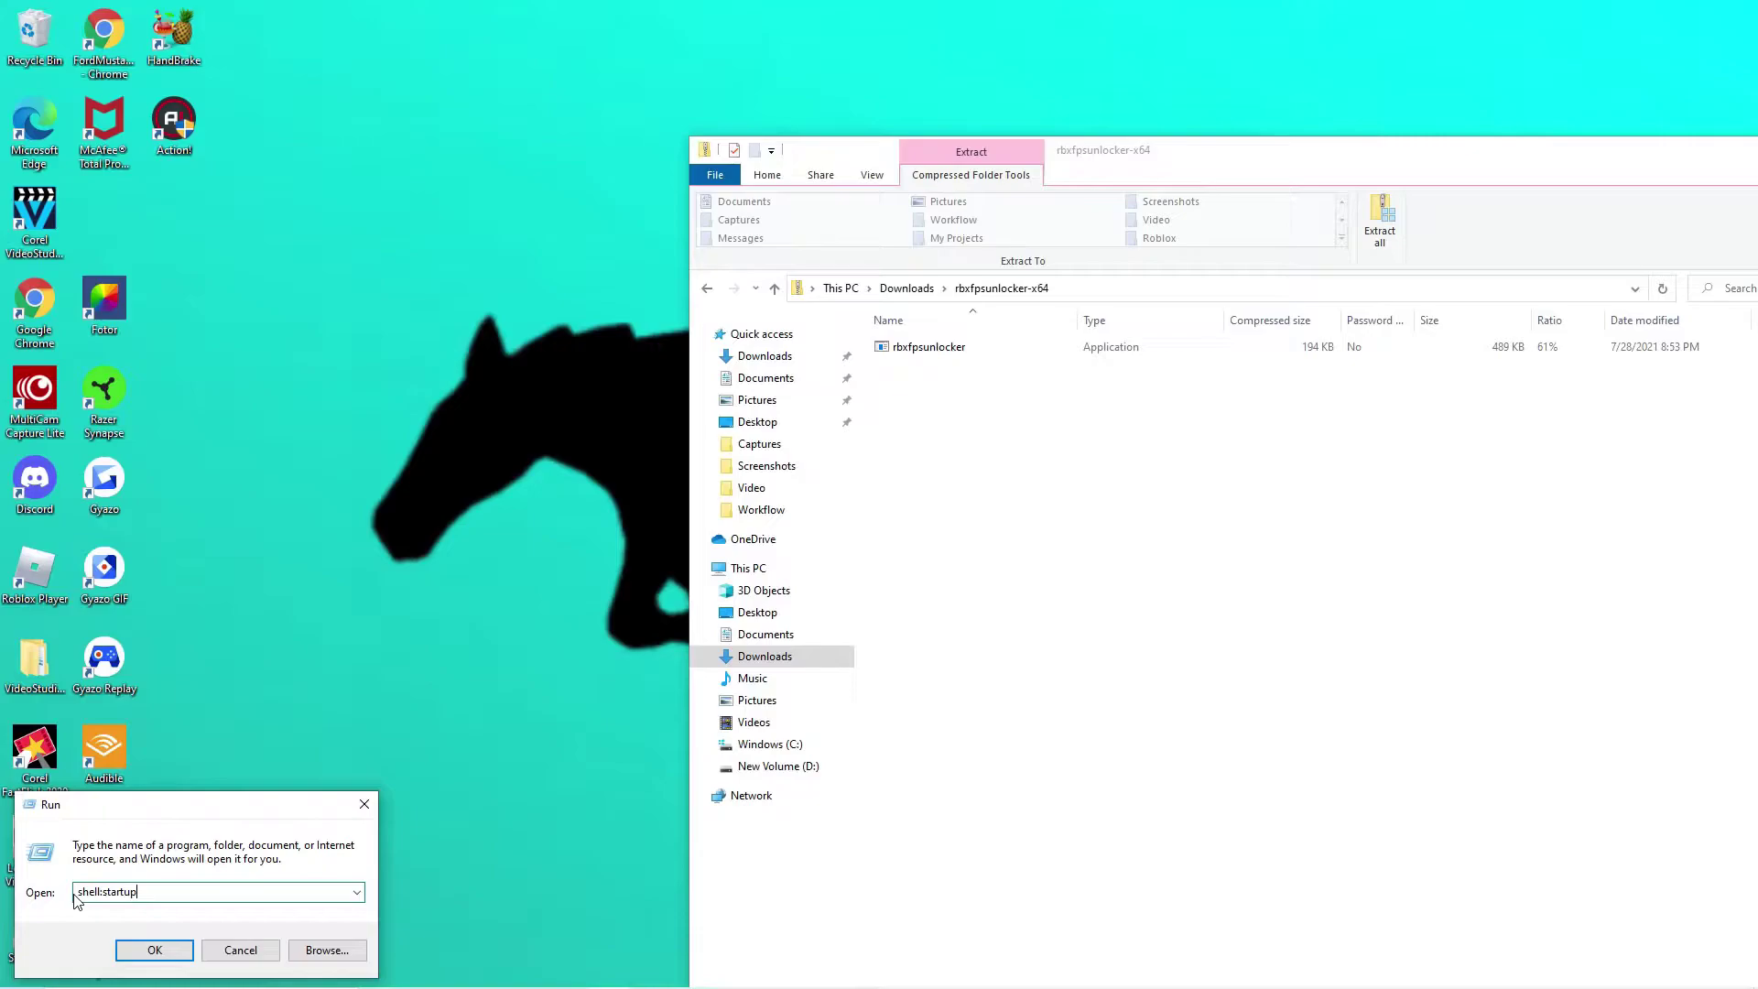
left_click_drag(77, 893, 149, 897)
left_click(148, 895)
Run shell:startup to open the Startup folder and move its window to uncover the desktop.
left_click(149, 951)
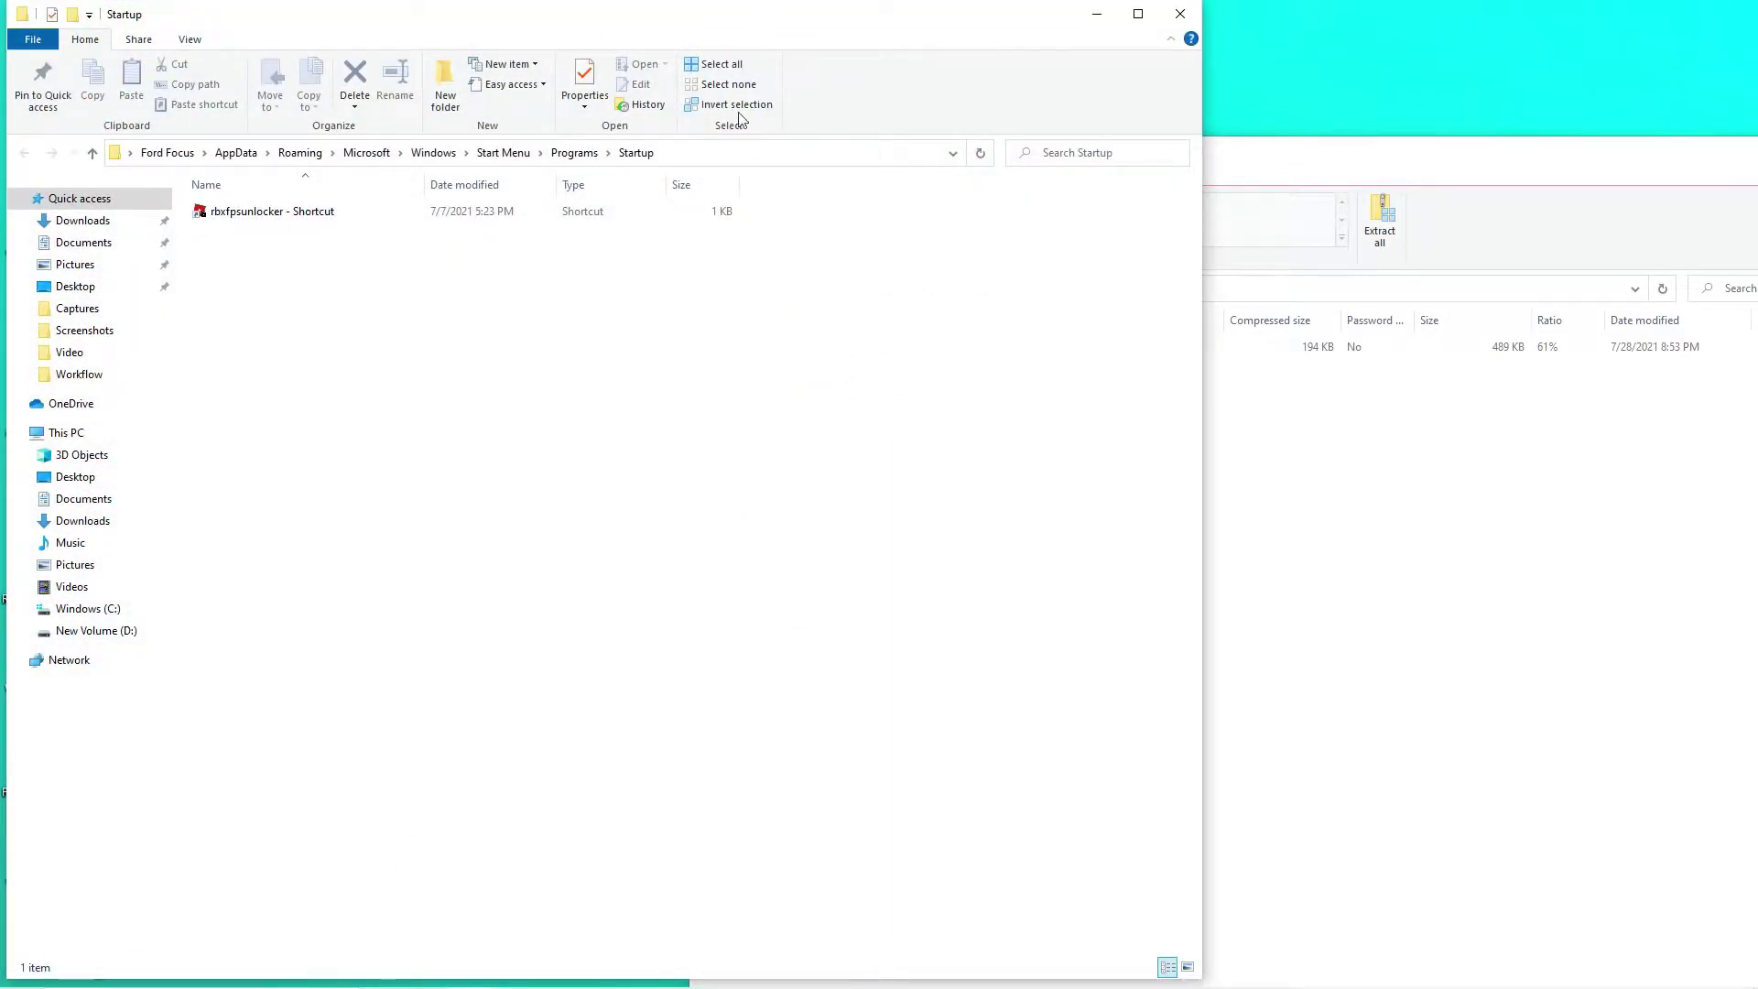
left_click_drag(817, 14, 1045, 383)
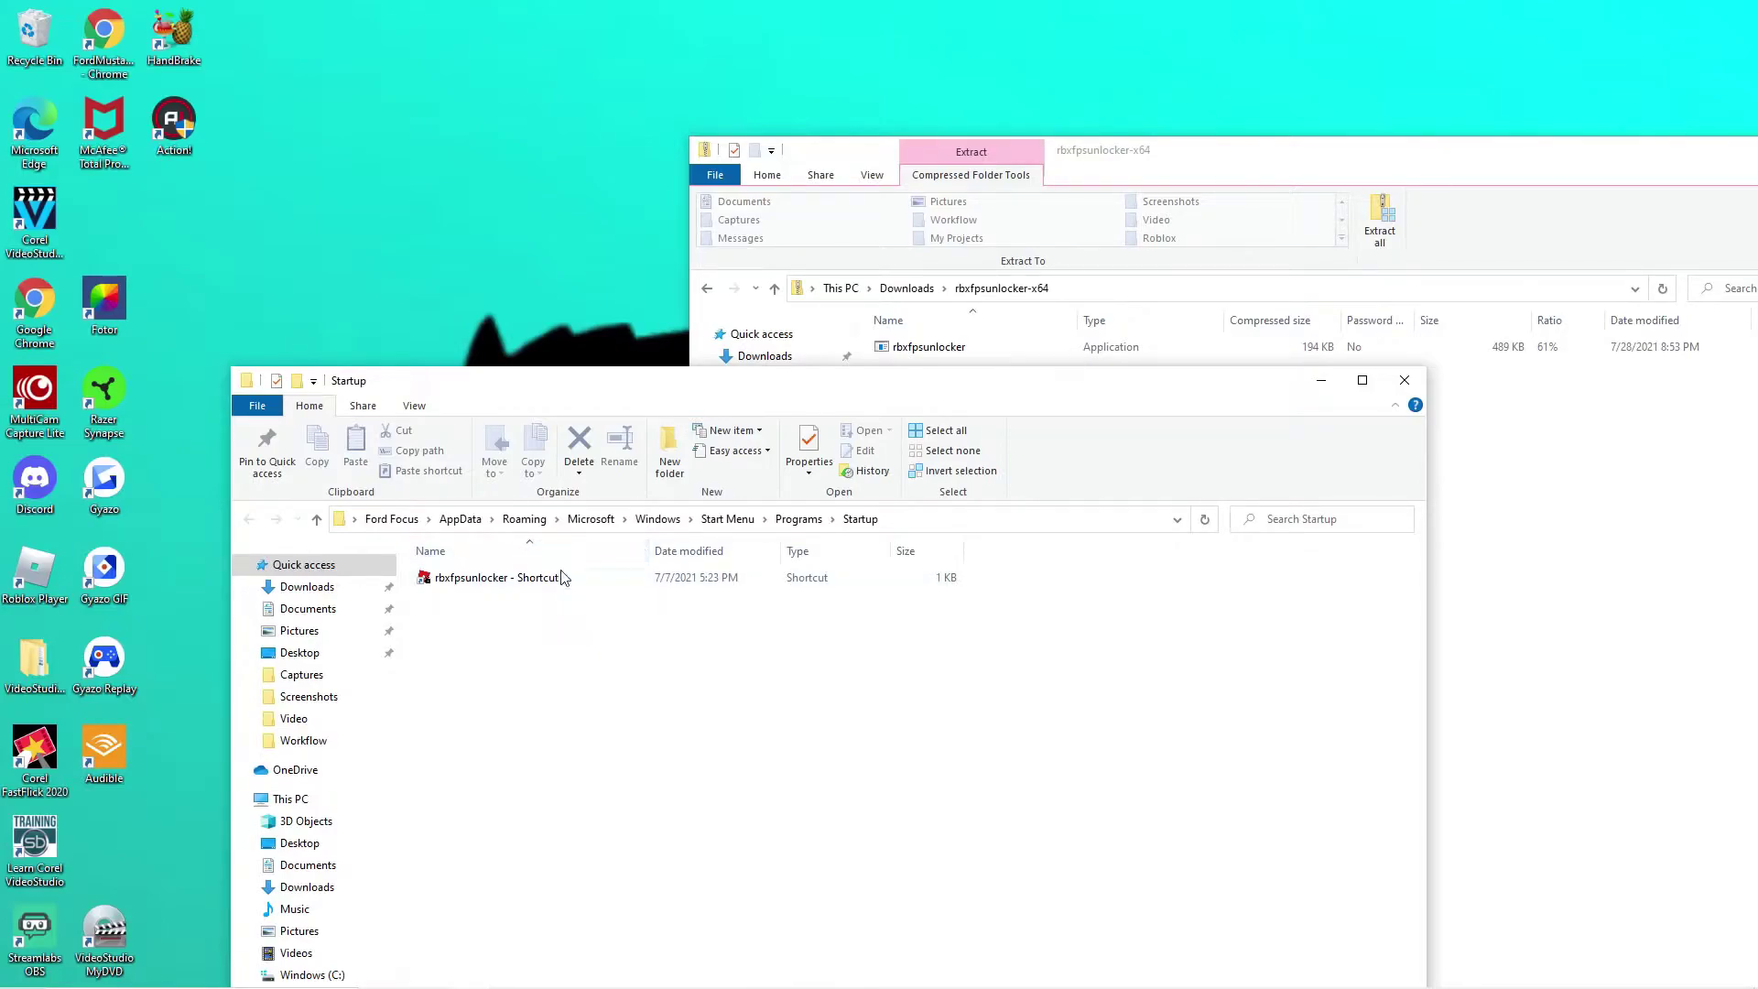
Delete the old rbxfpsunlocker - Shortcut from the Startup folder and move that window aside.
left_click(512, 582)
right_click(511, 577)
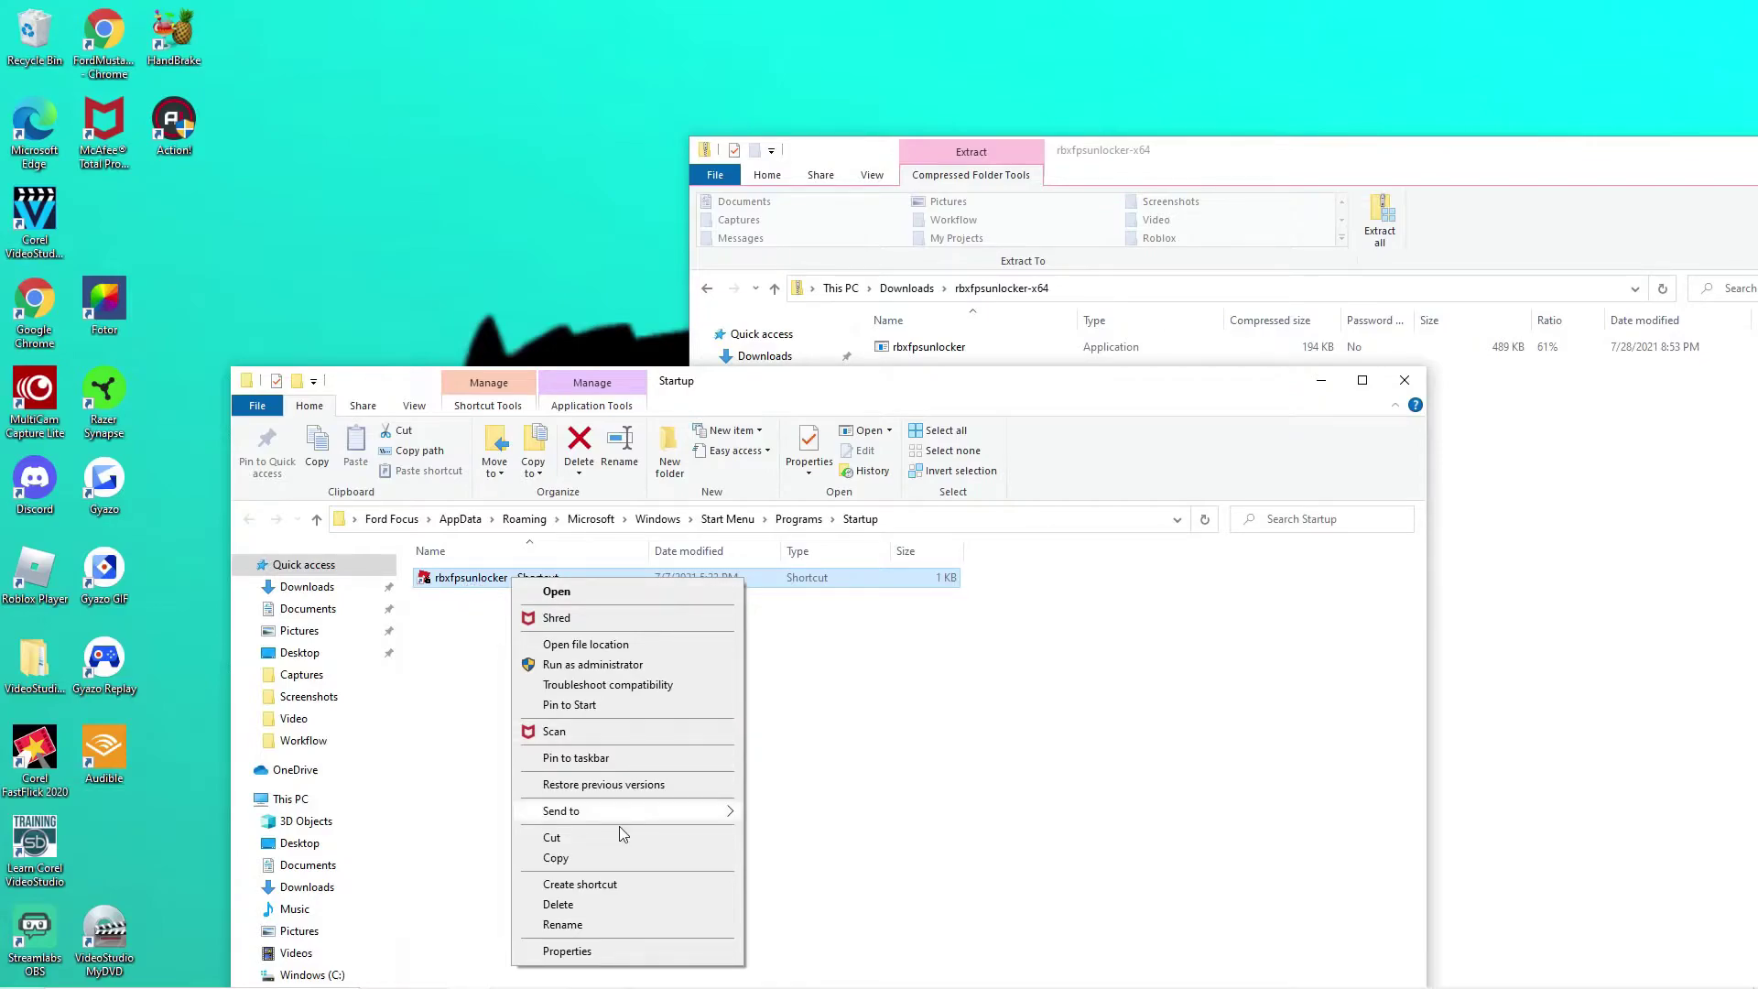
left_click(603, 904)
left_click_drag(762, 396, 890, 668)
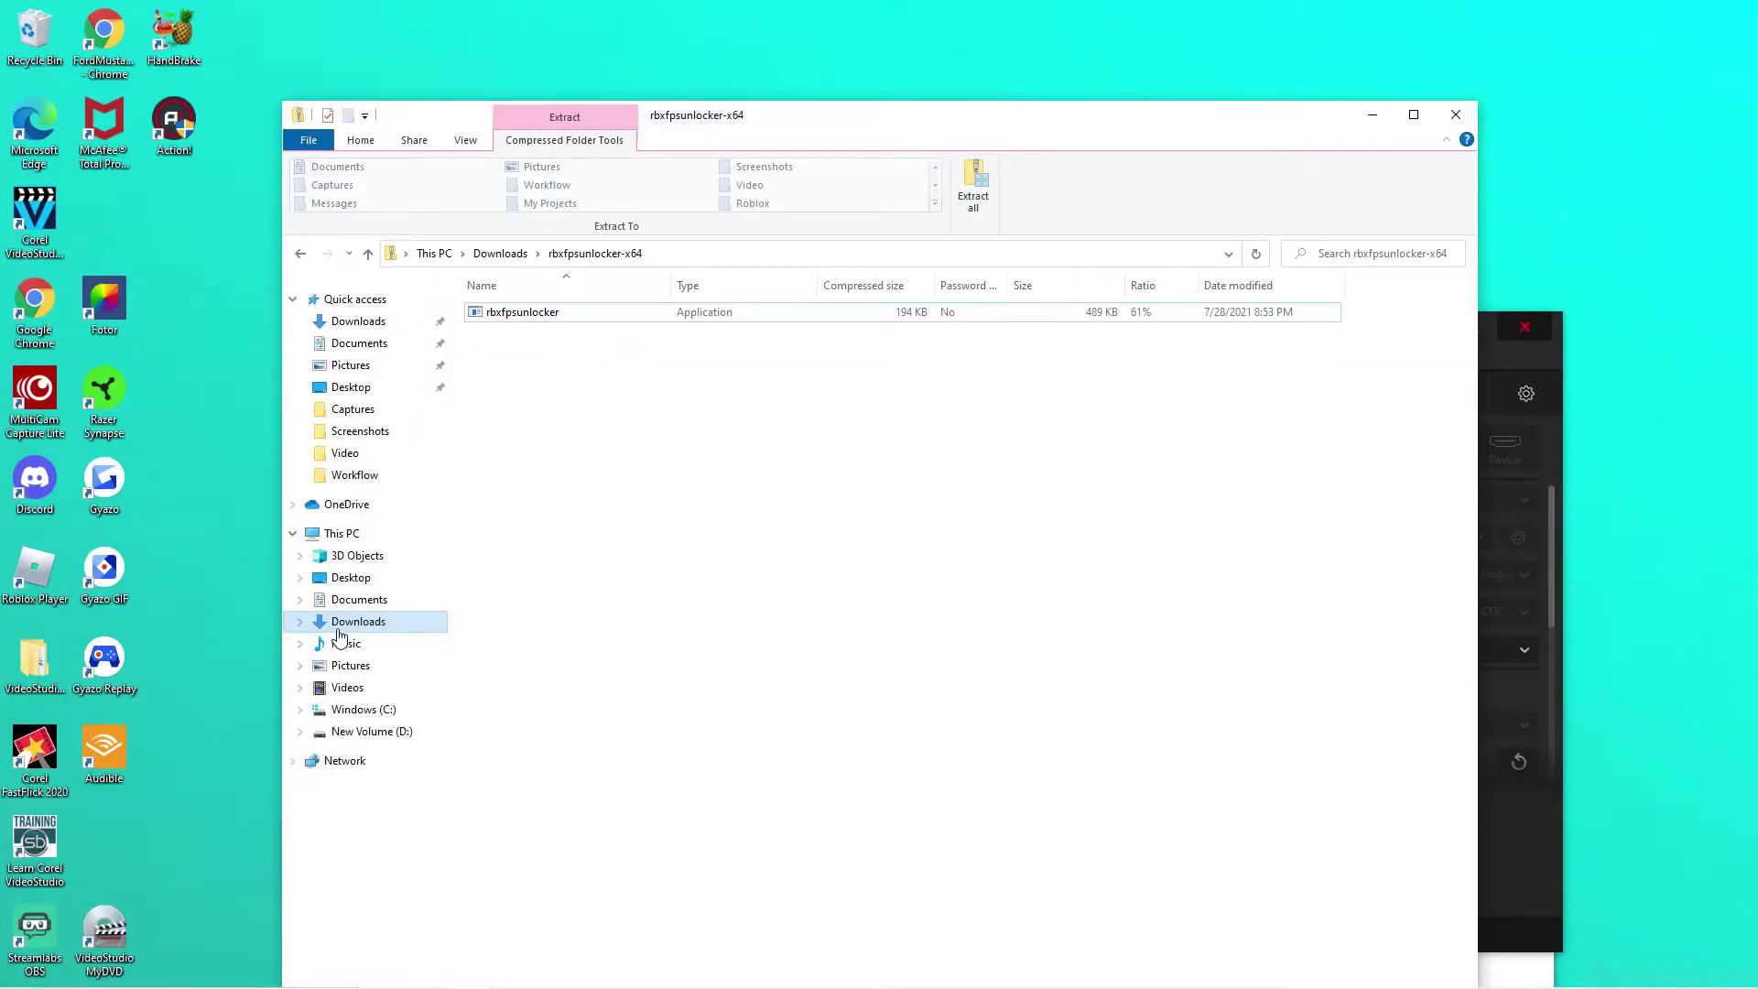
Reopen the rbxfpsunlocker-x64 zip from Downloads and bring up its Extract all dialog.
left_click(357, 621)
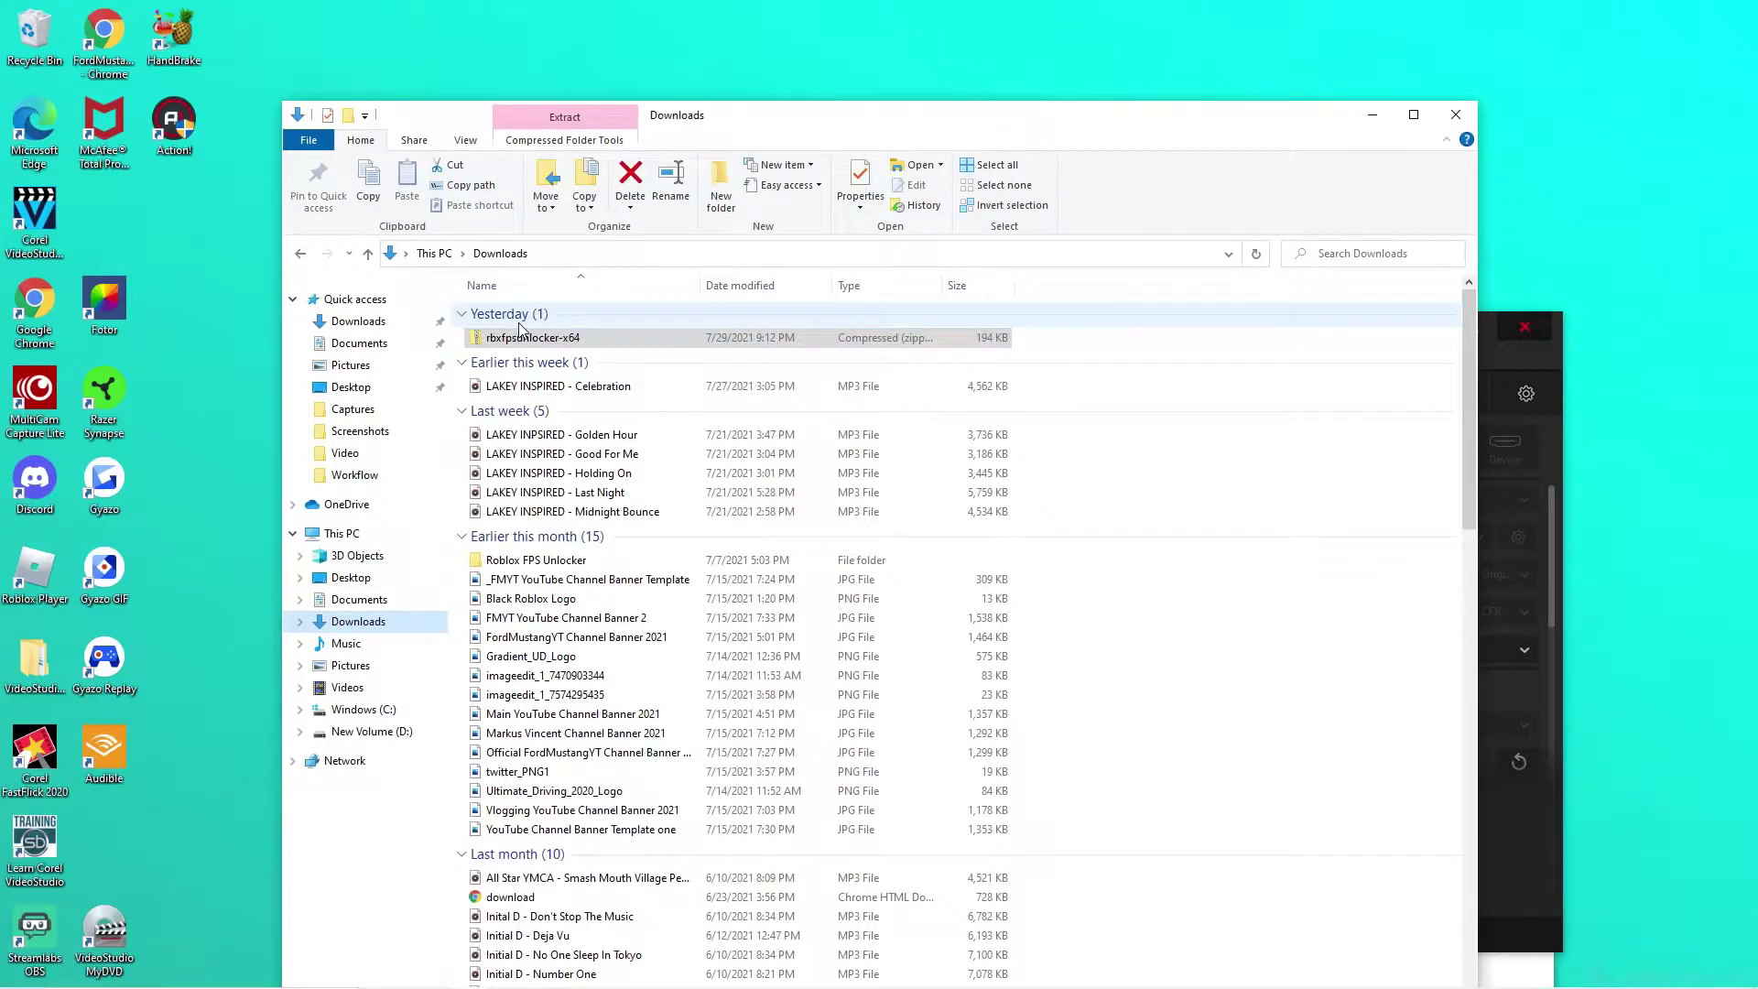
right_click(542, 342)
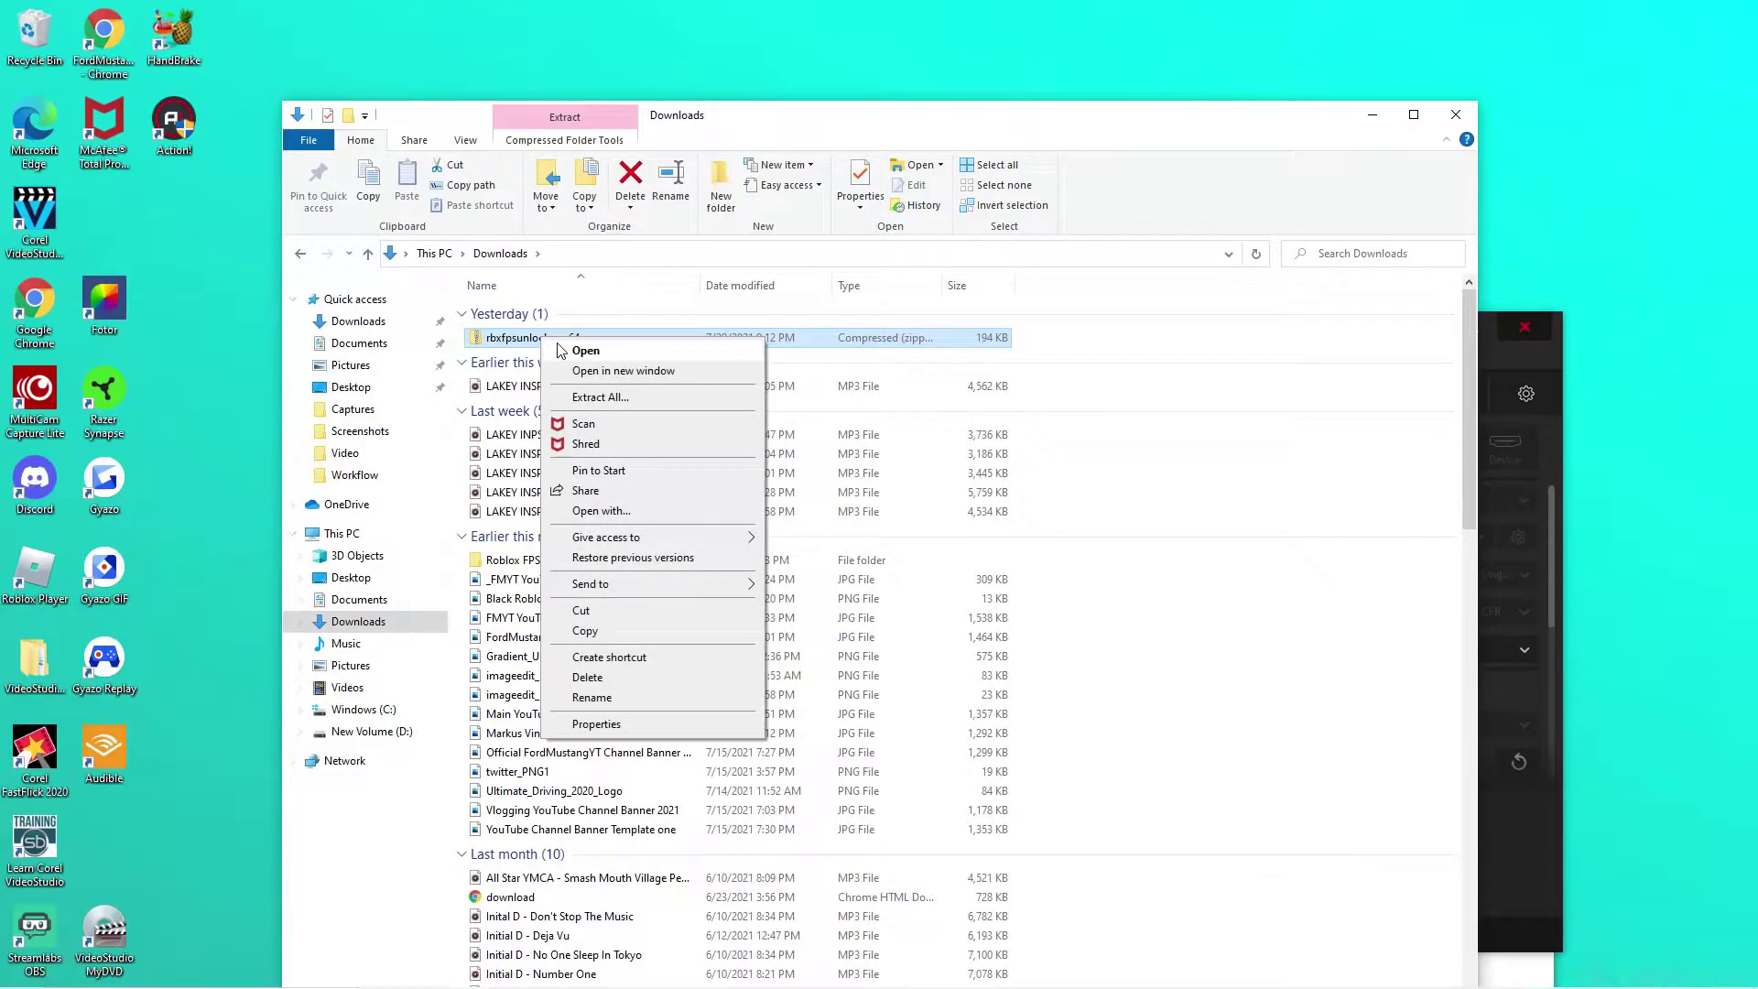
left_click(567, 349)
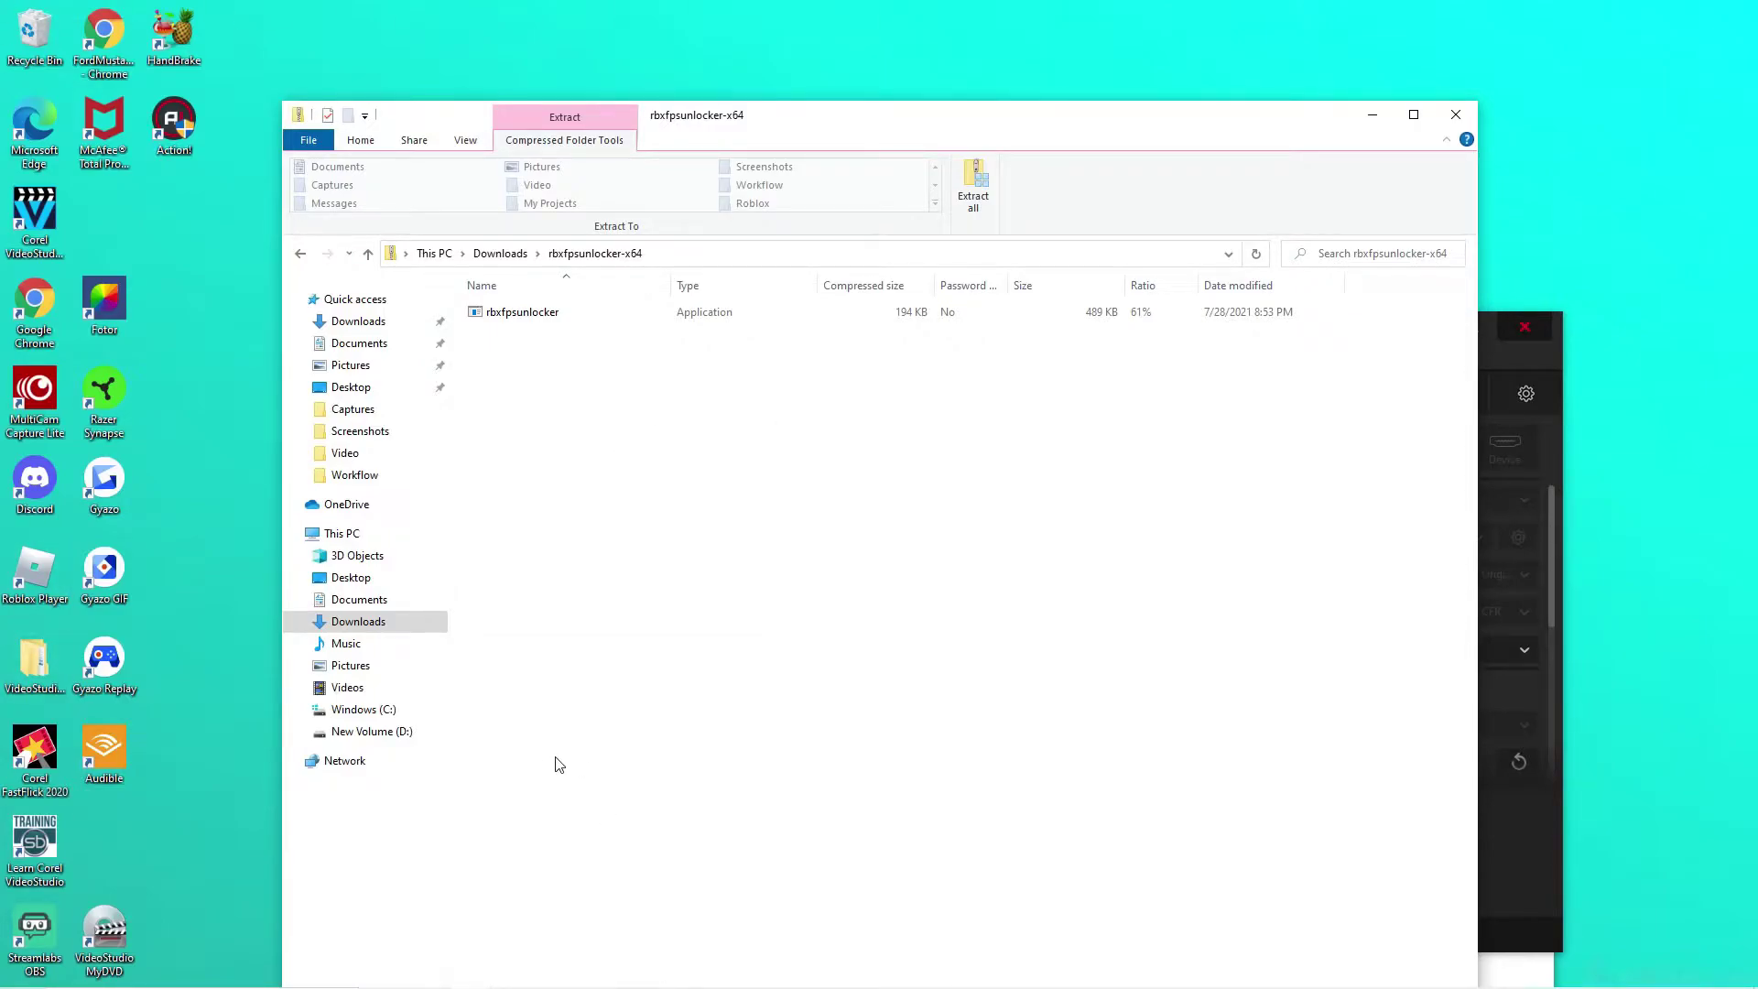
left_click_drag(874, 120, 946, 140)
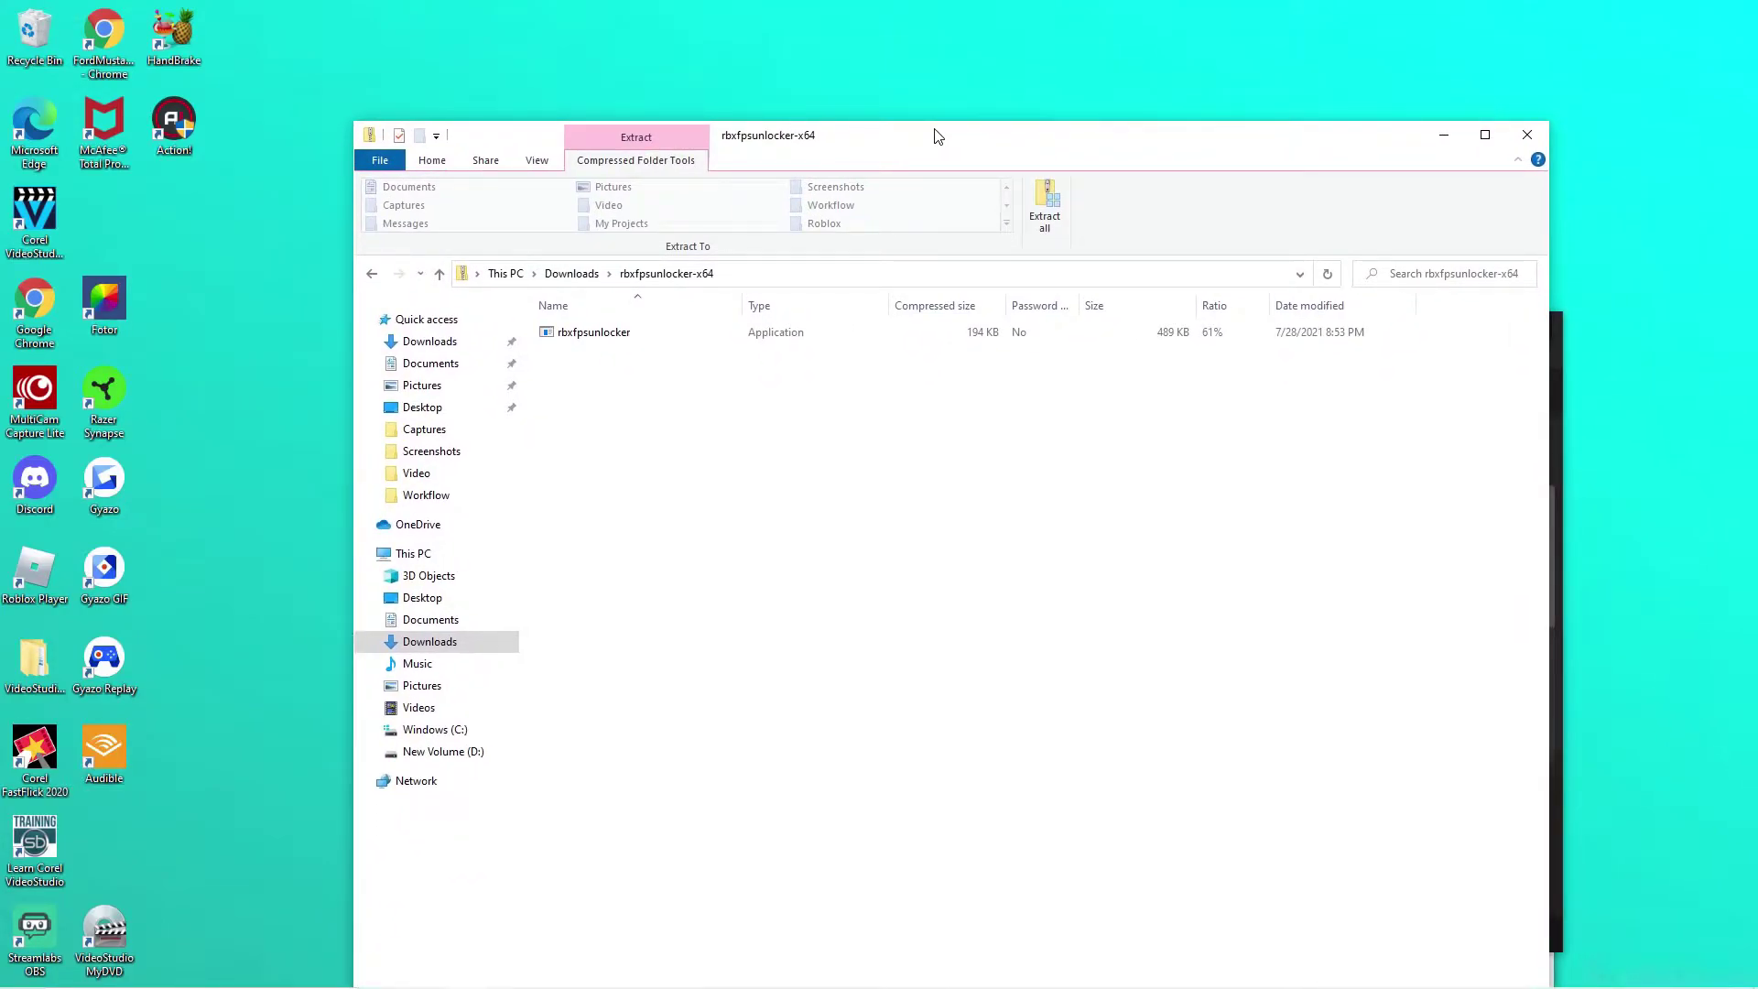
left_click(1051, 213)
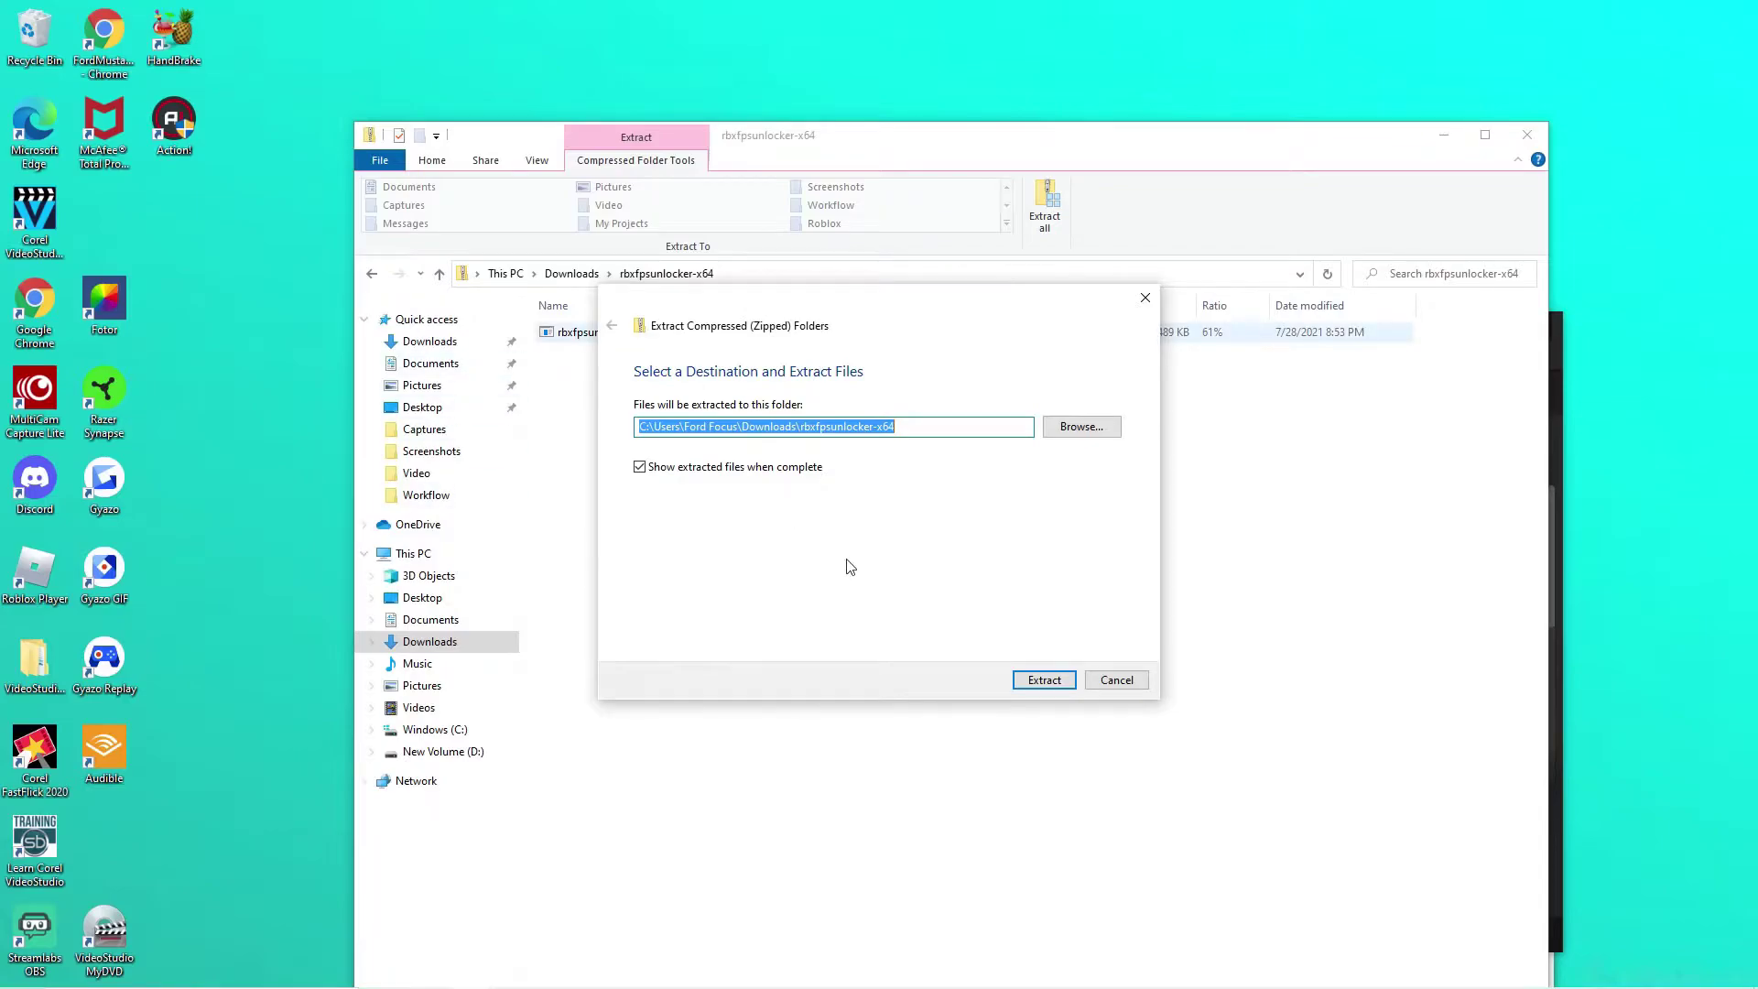
Extract the zip into a new rbxfpsunlocker-x64 folder and bring the zip's window forward.
left_click(1047, 679)
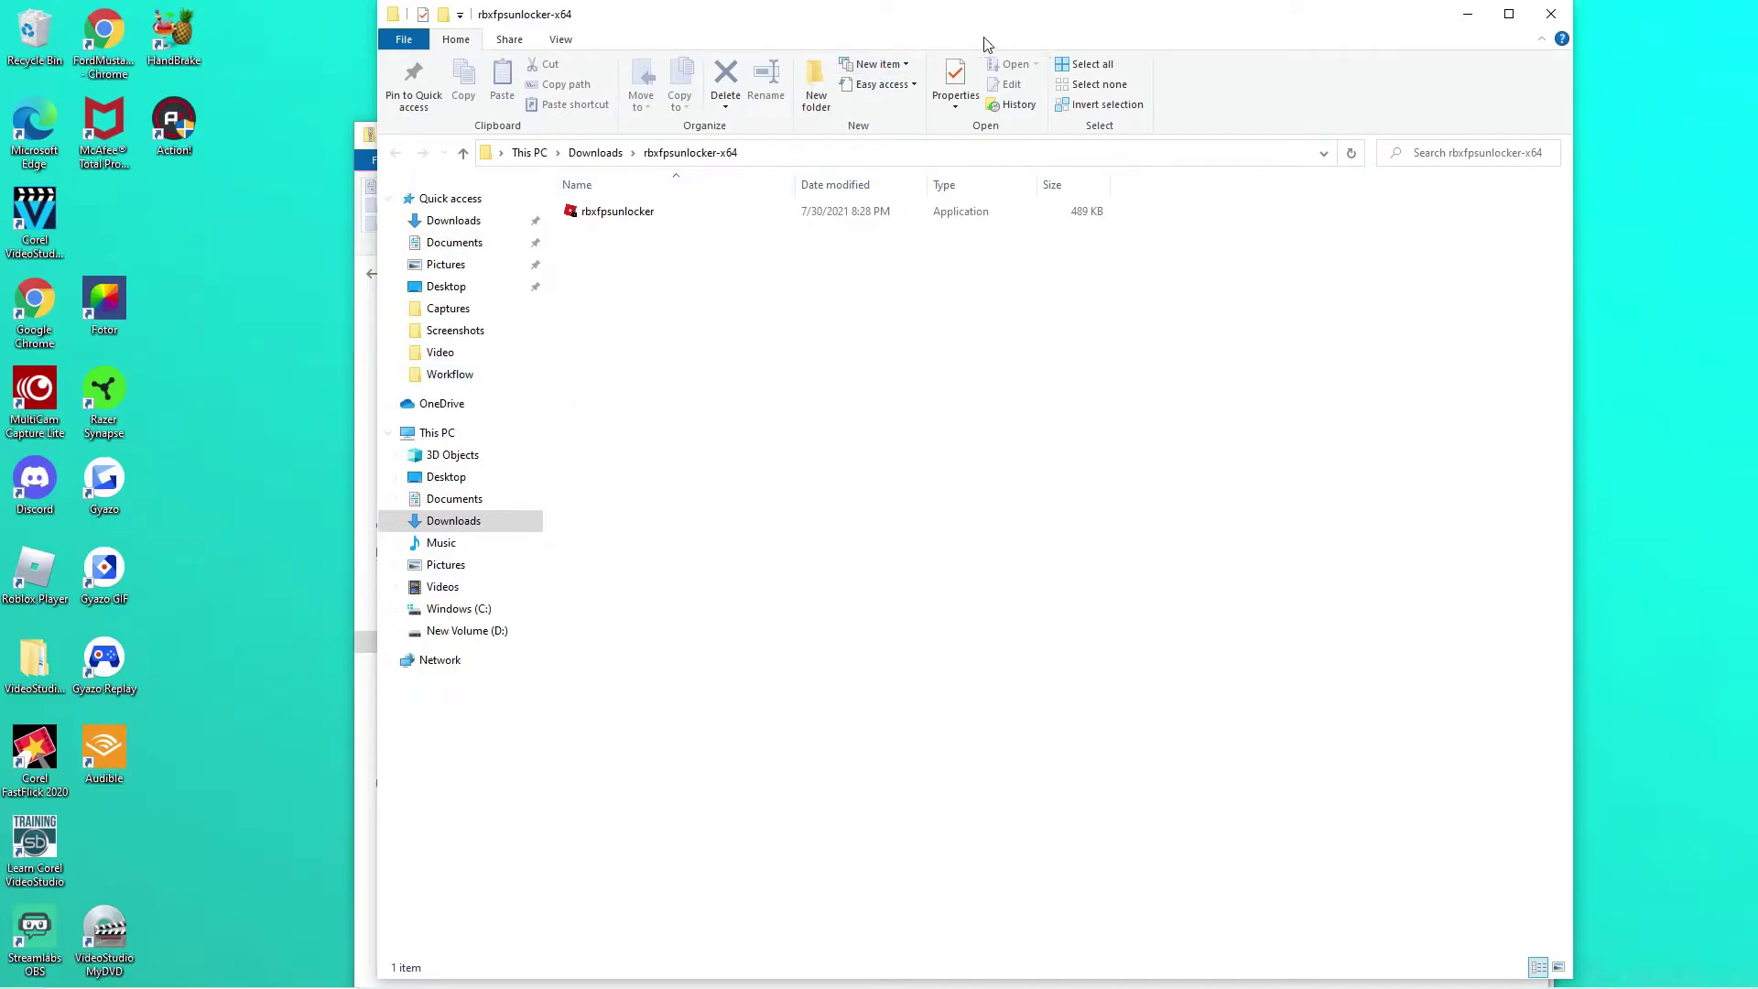
left_click_drag(968, 26, 975, 275)
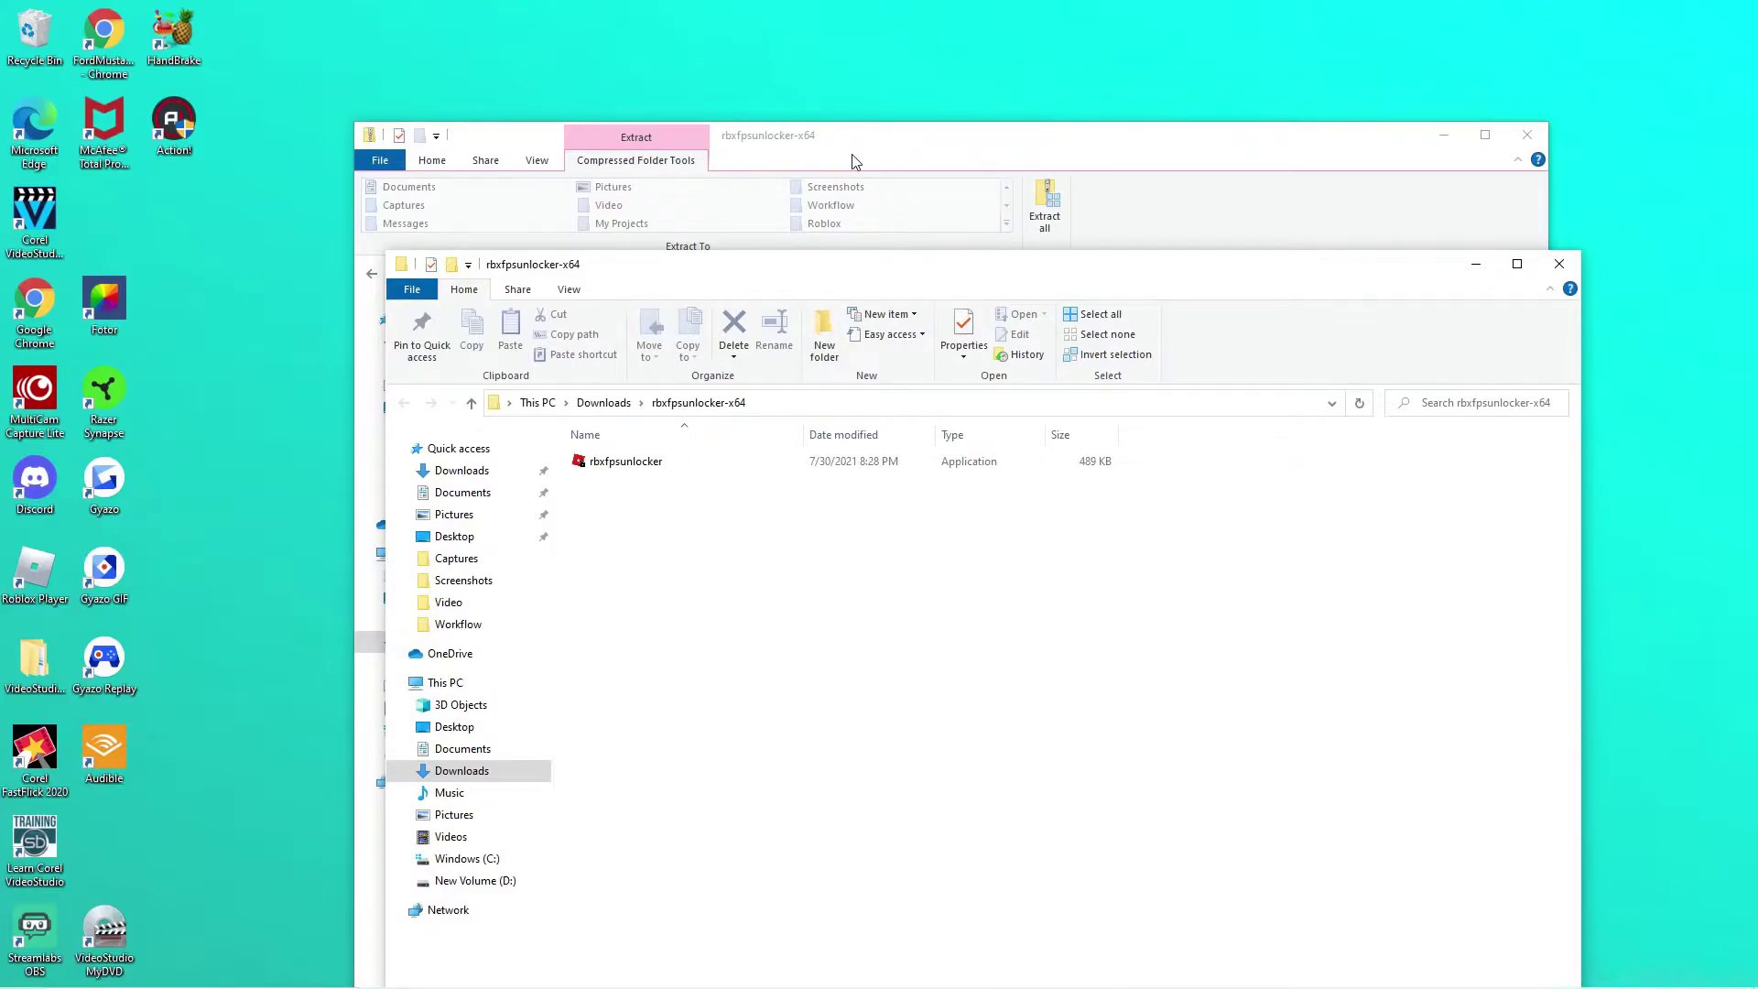
left_click(878, 133)
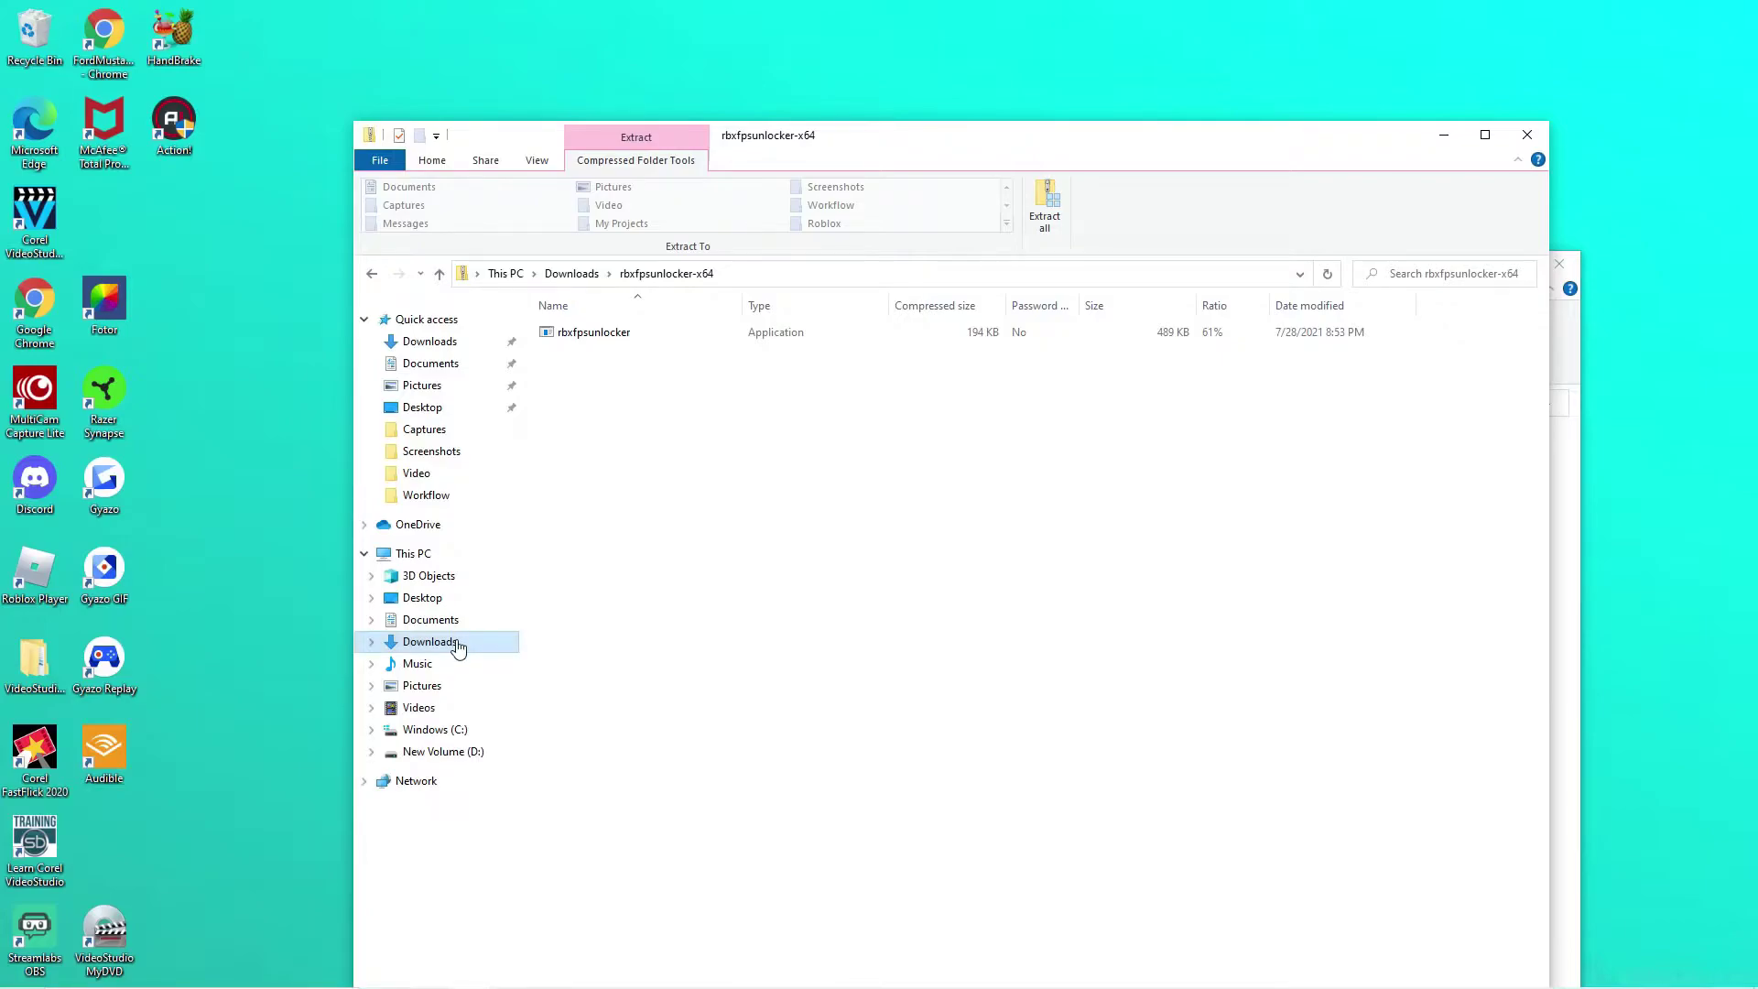
Check the extracted folder beside the zip in Downloads, minimize that window, and raise the extracted folder.
left_click(430, 641)
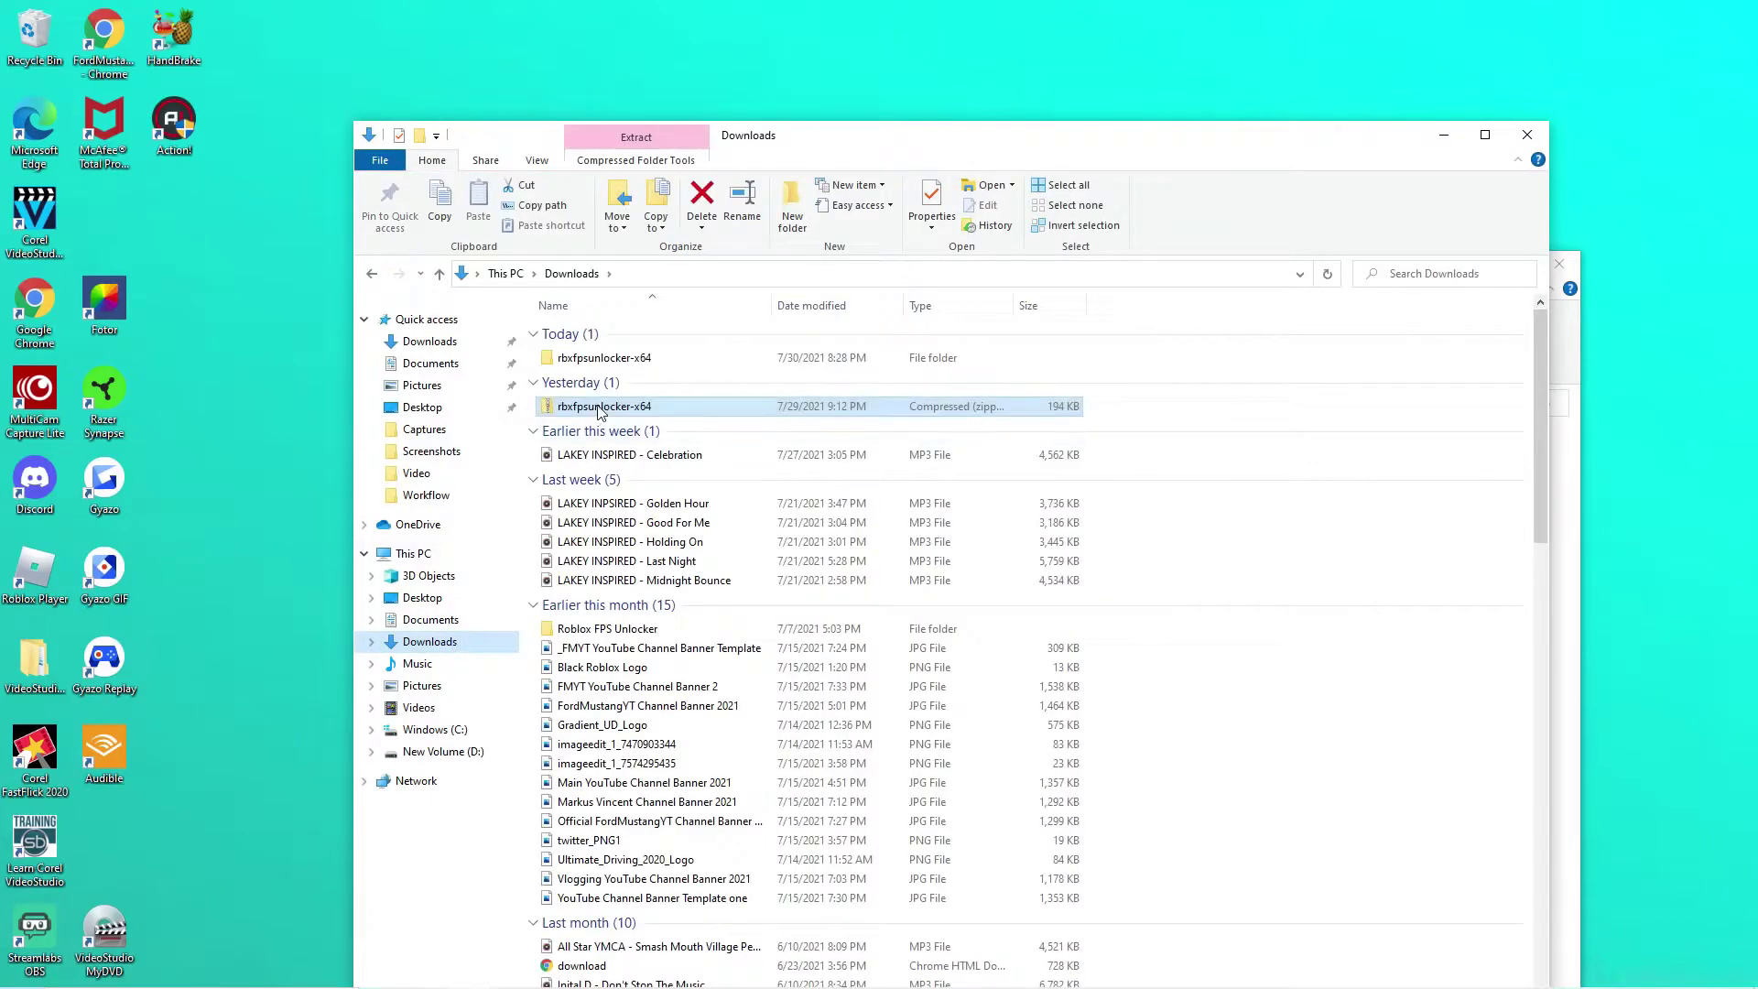
left_click(548, 414)
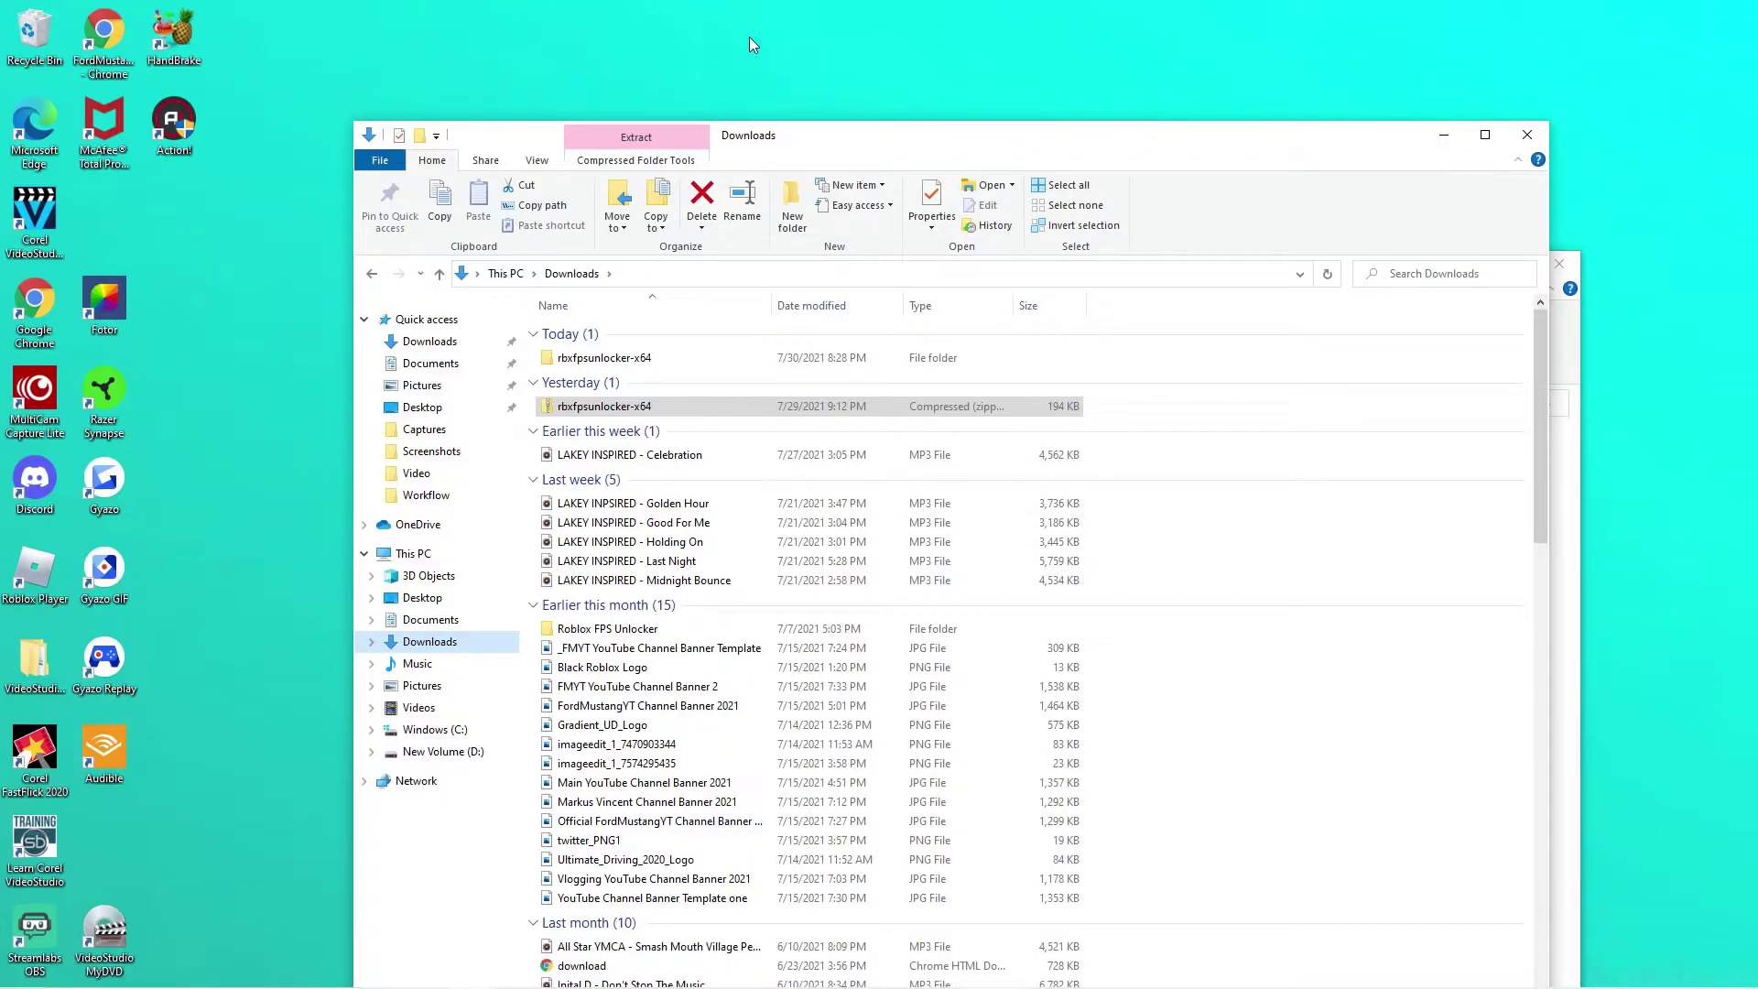
left_click(1445, 137)
left_click_drag(760, 266, 731, 407)
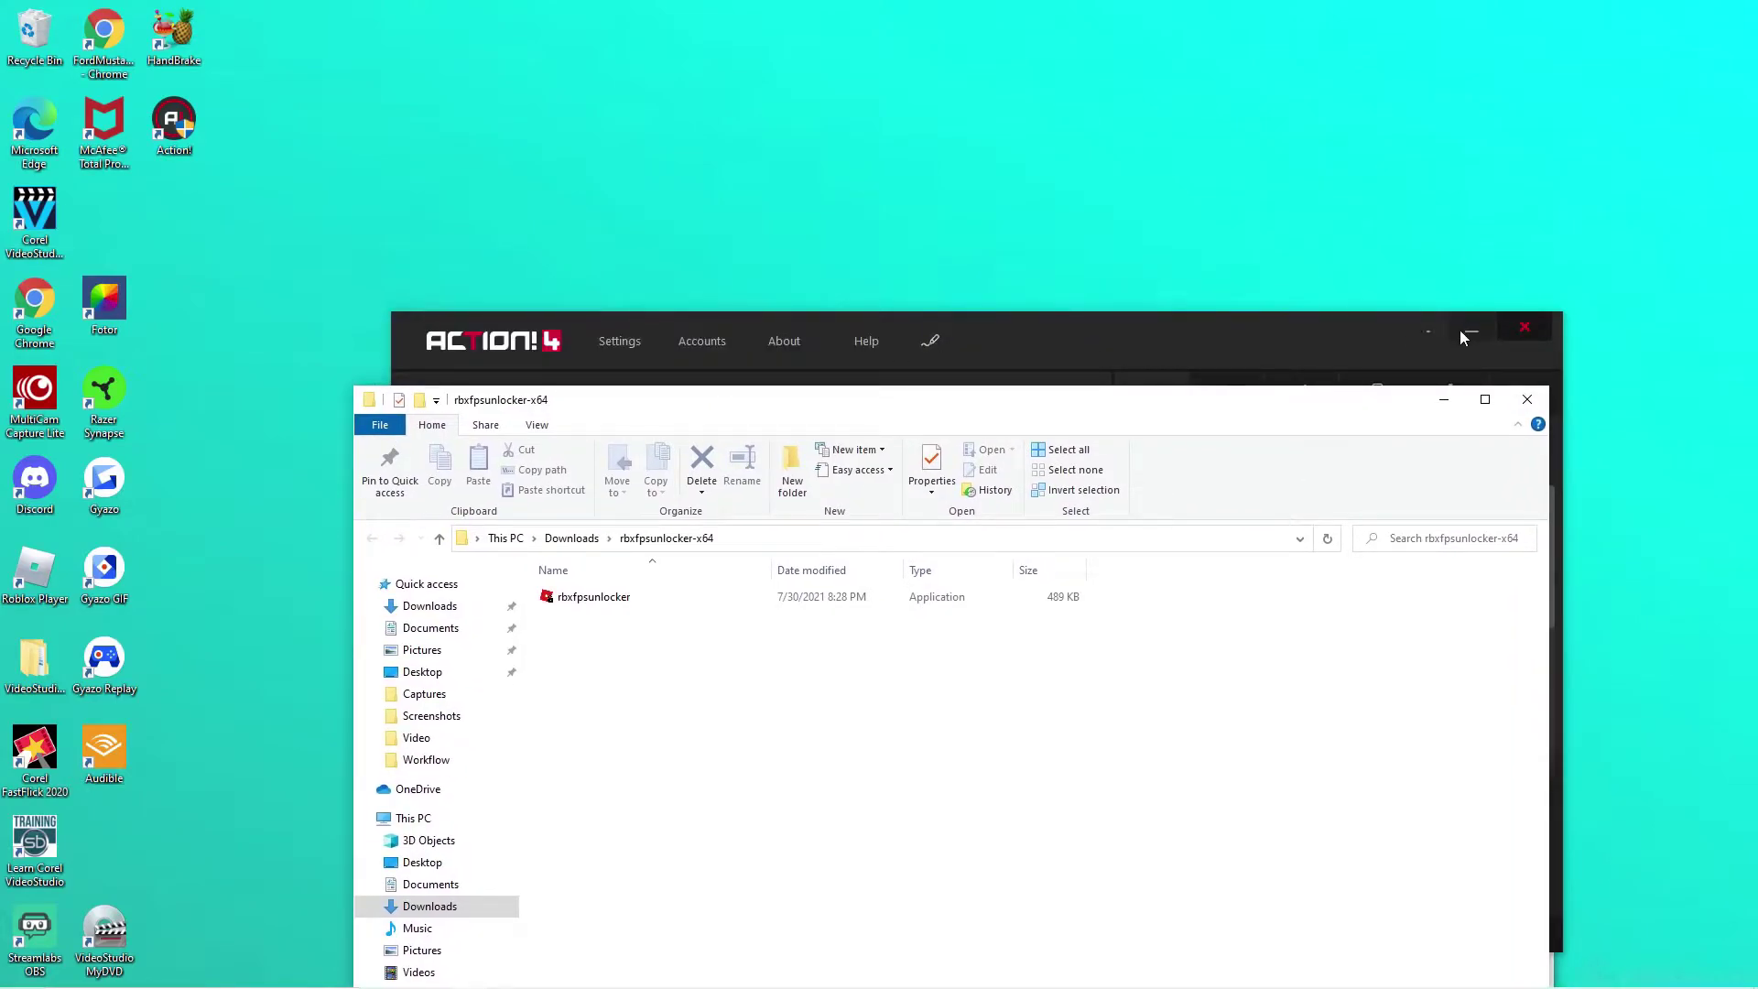
left_click(1464, 331)
Drag the rbxfpsunlocker application from the extracted folder onto the desktop.
left_click_drag(715, 404, 858, 212)
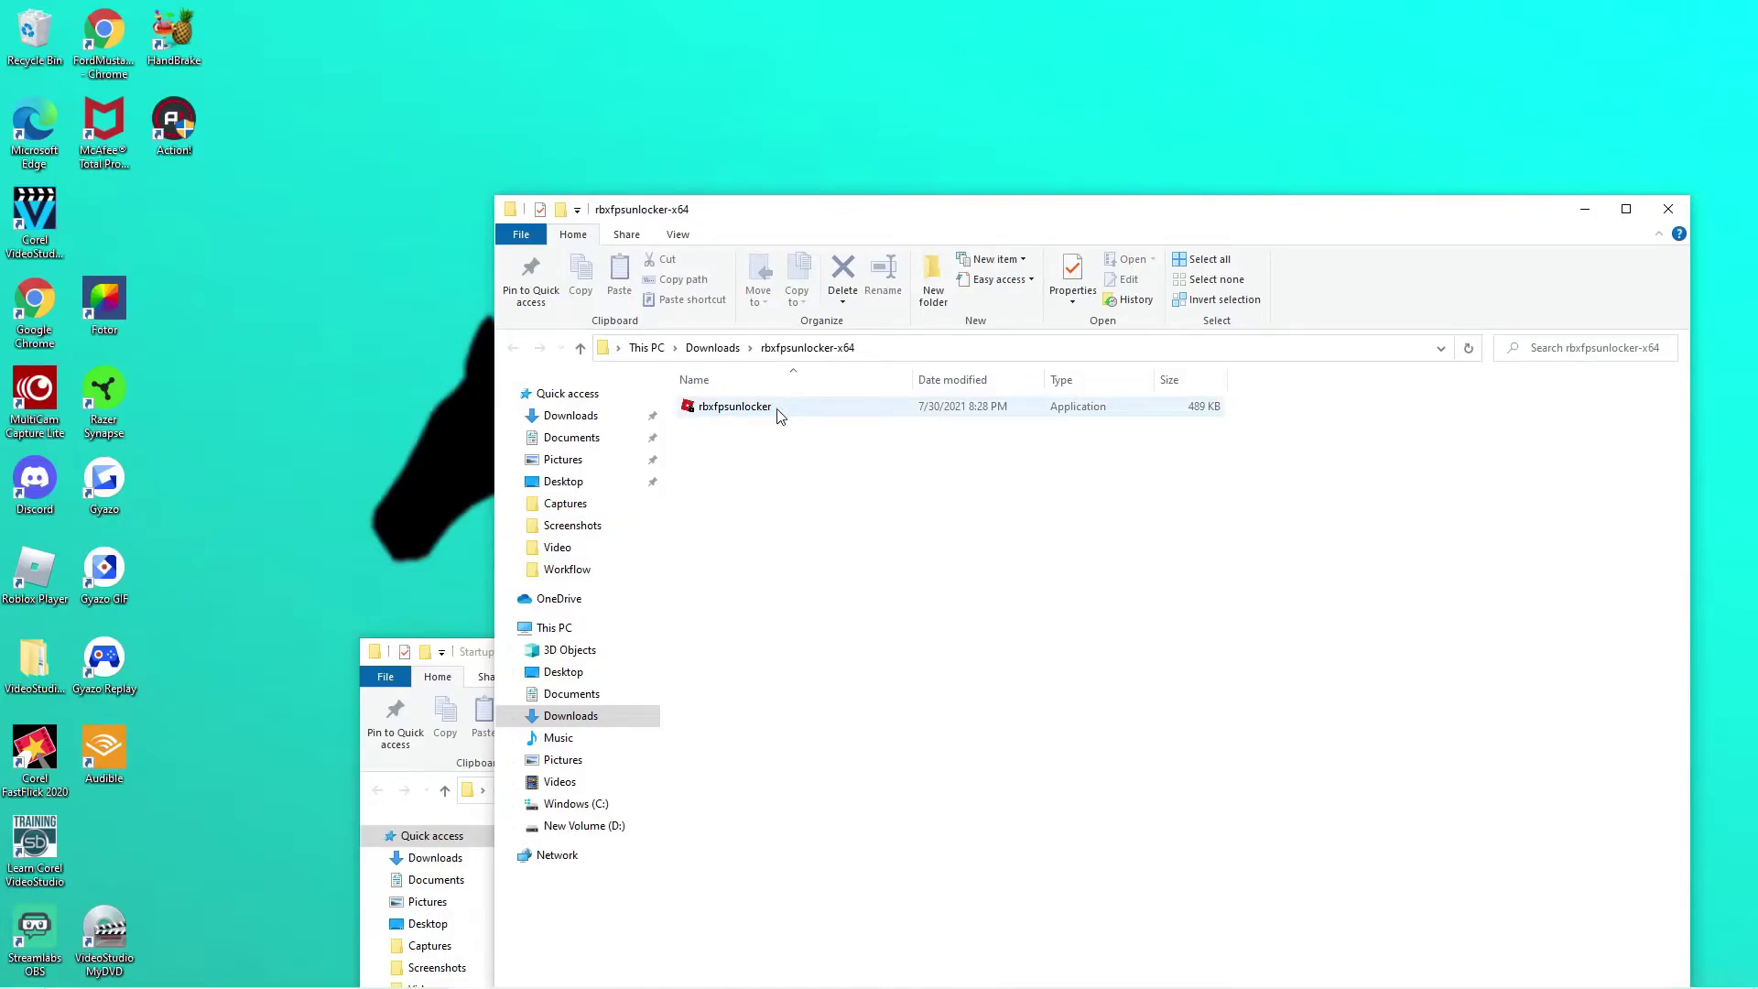
left_click_drag(767, 412, 247, 272)
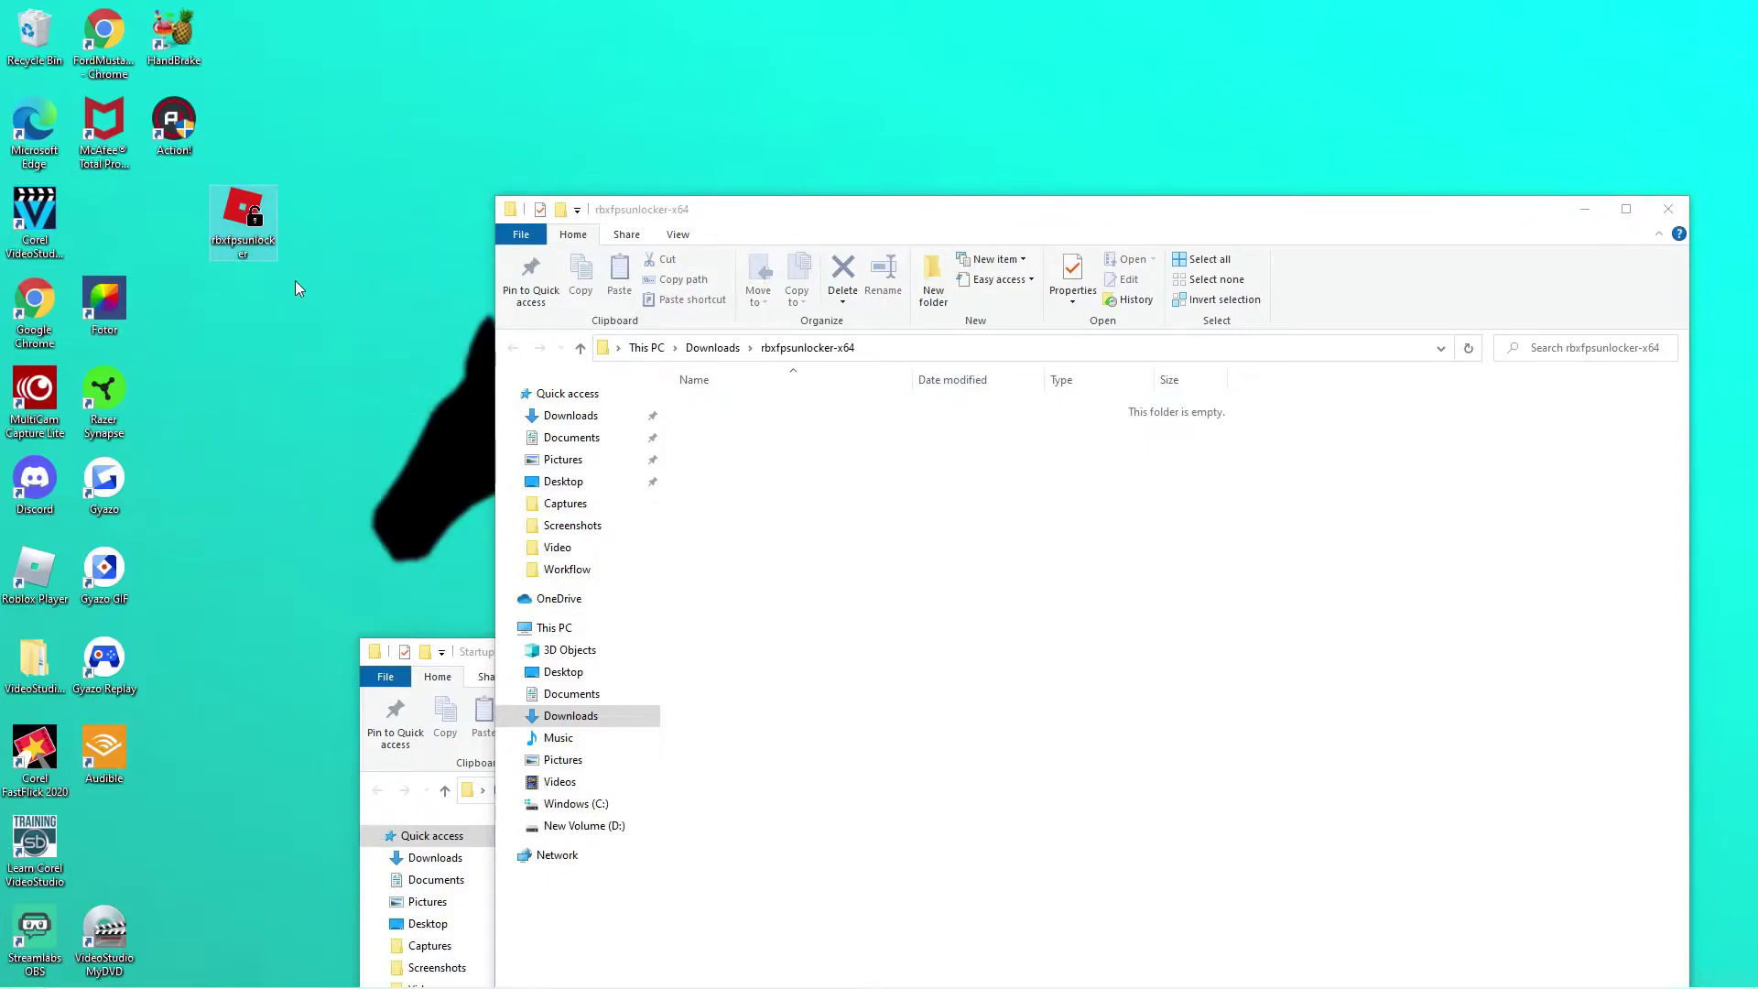
right_click(248, 229)
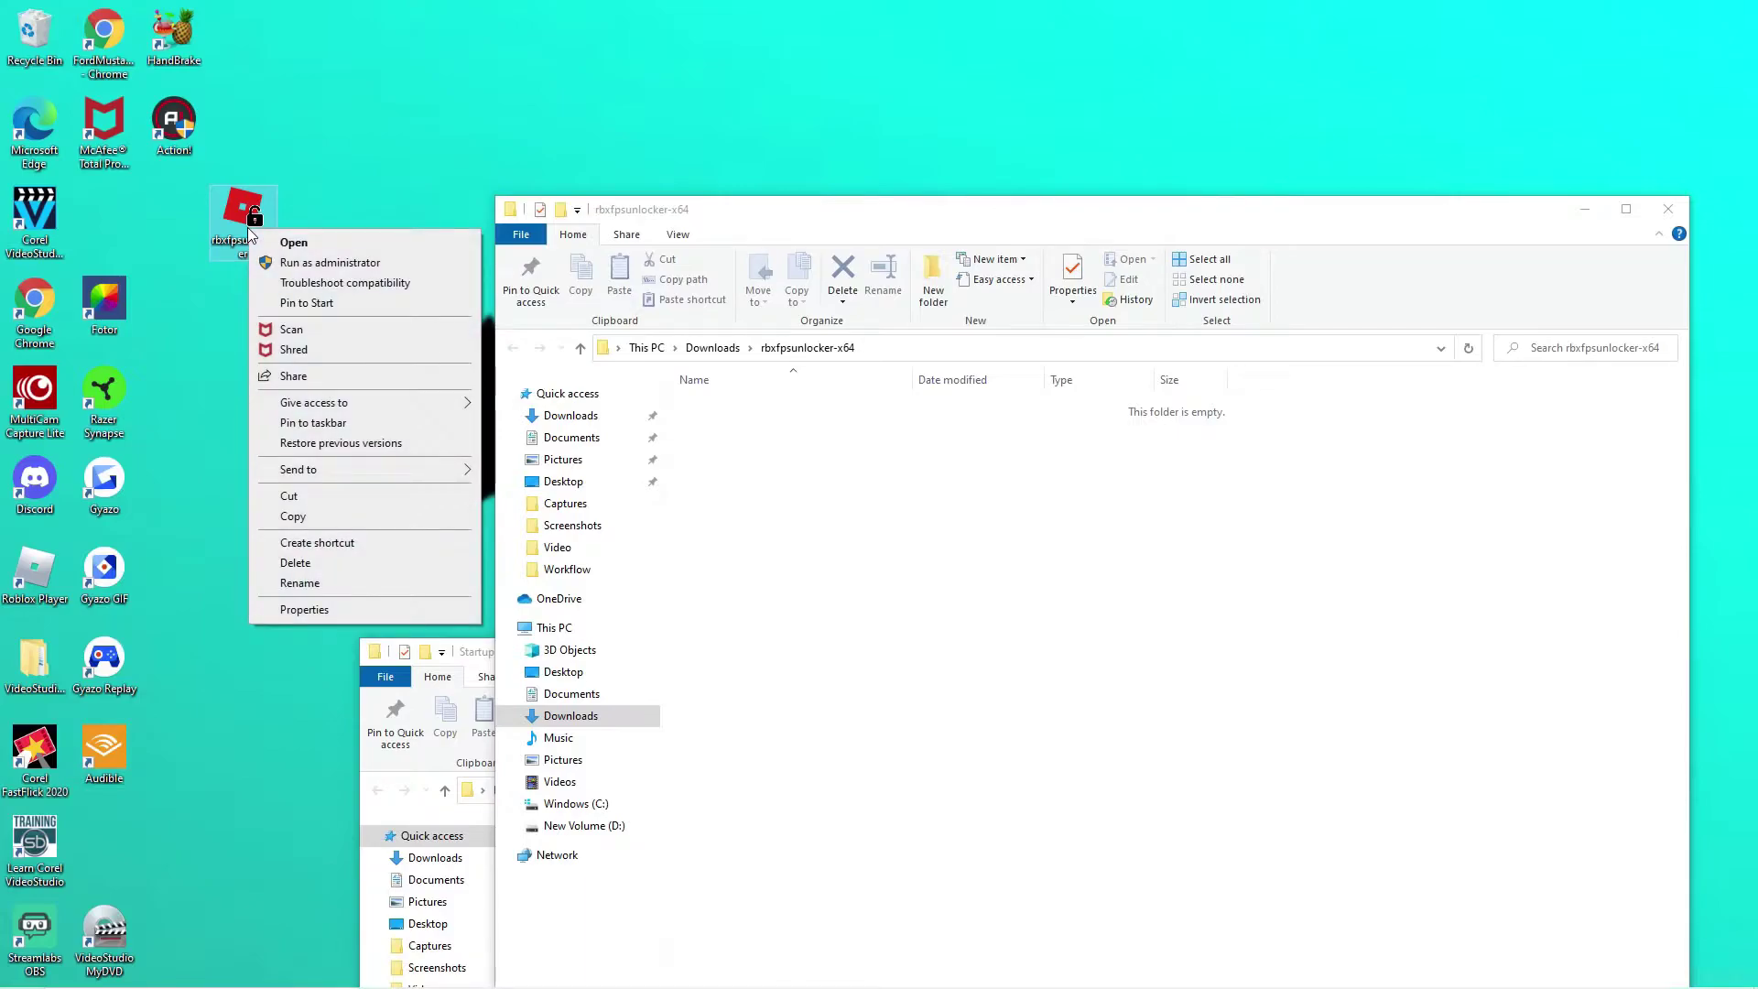
left_click(307, 203)
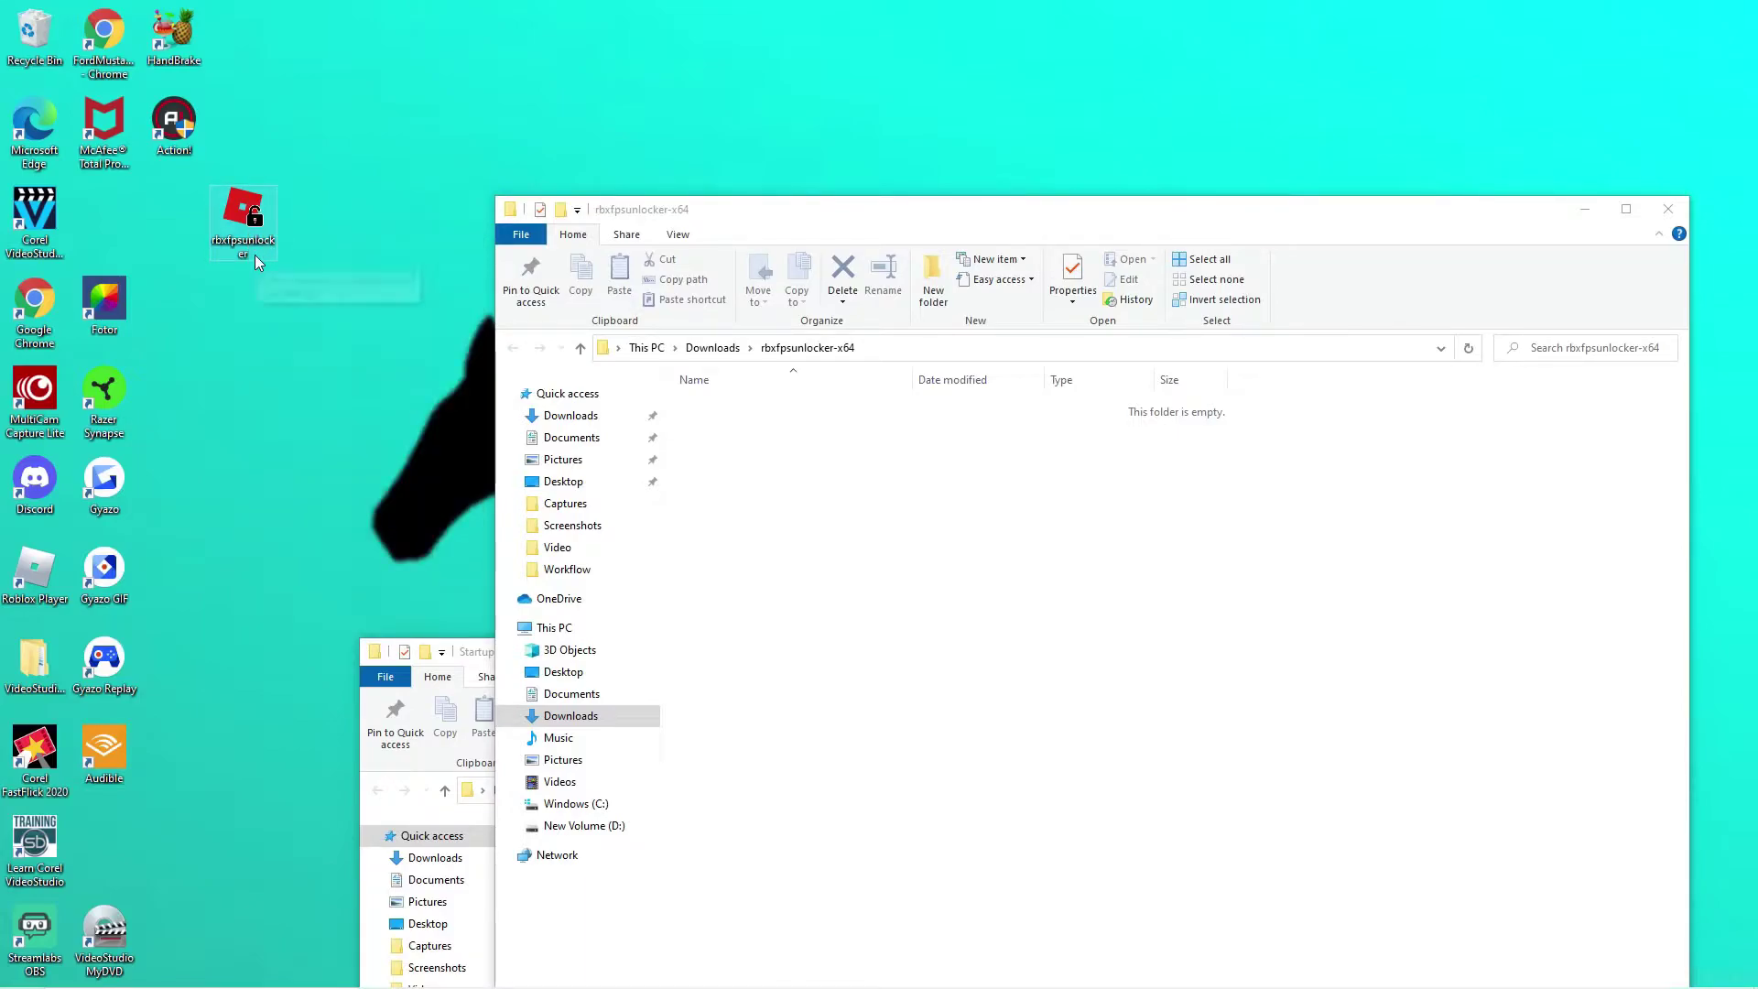
Create an rbxfpsunlocker shortcut and place it just beneath the application icon.
right_click(266, 226)
key("Escape")
right_click(249, 228)
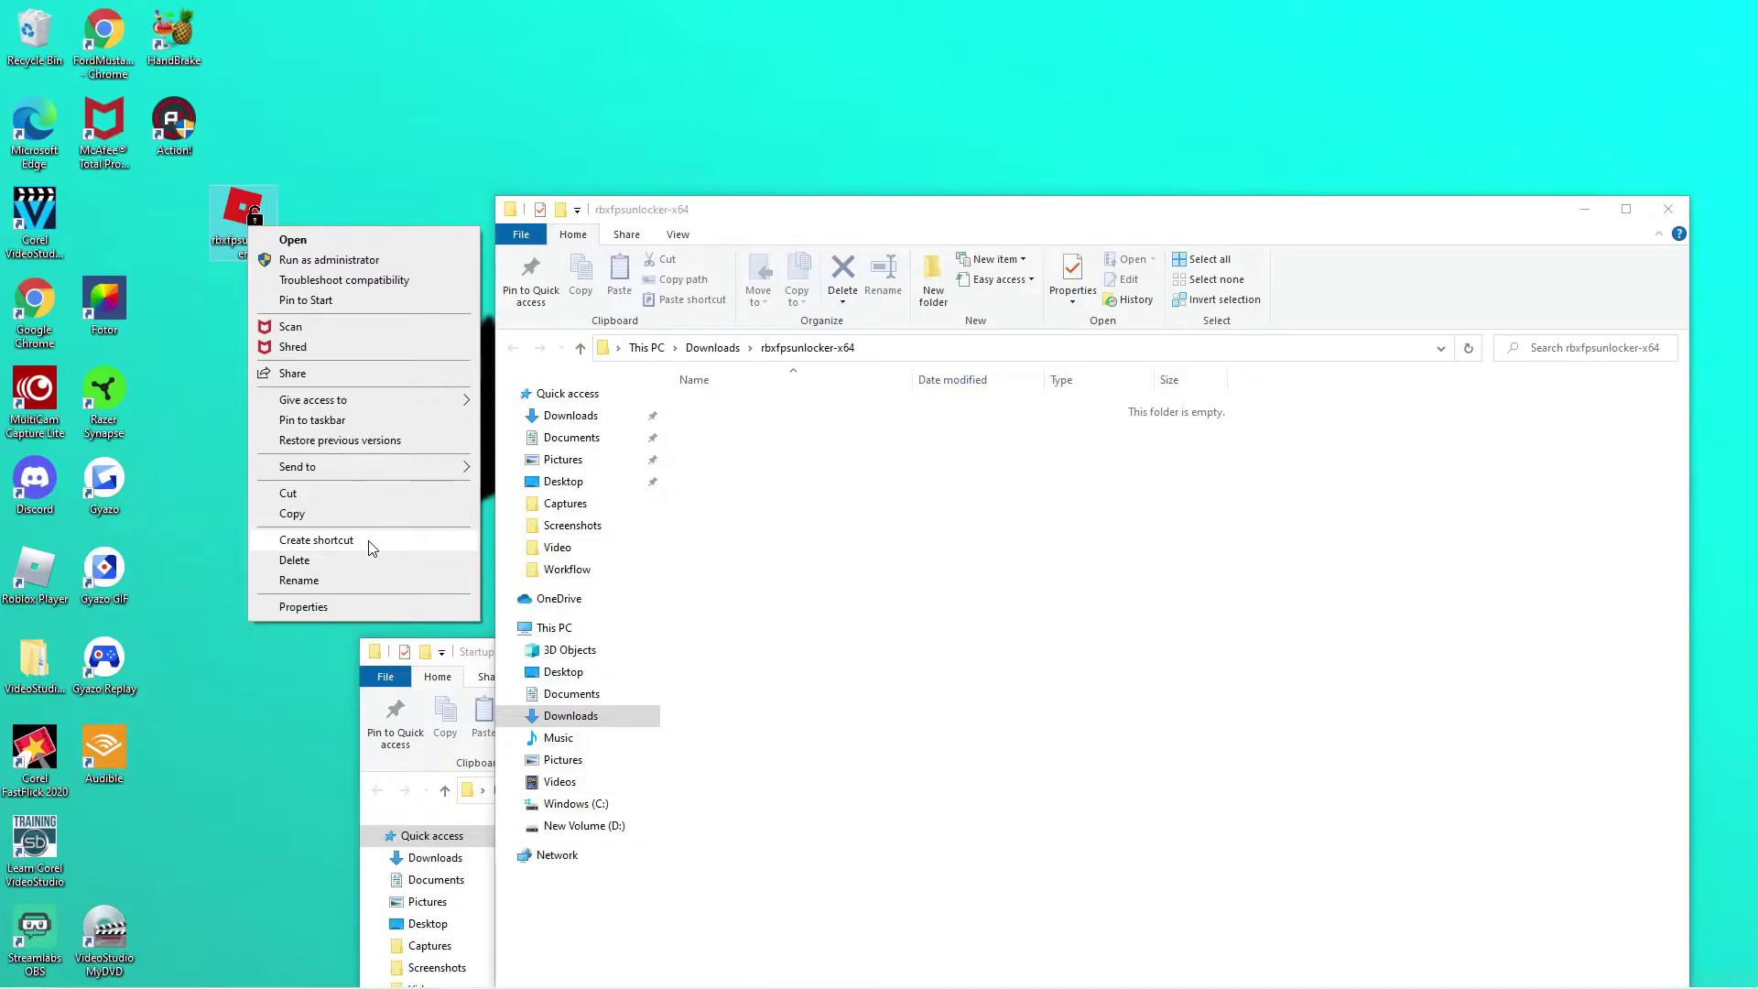
left_click(316, 540)
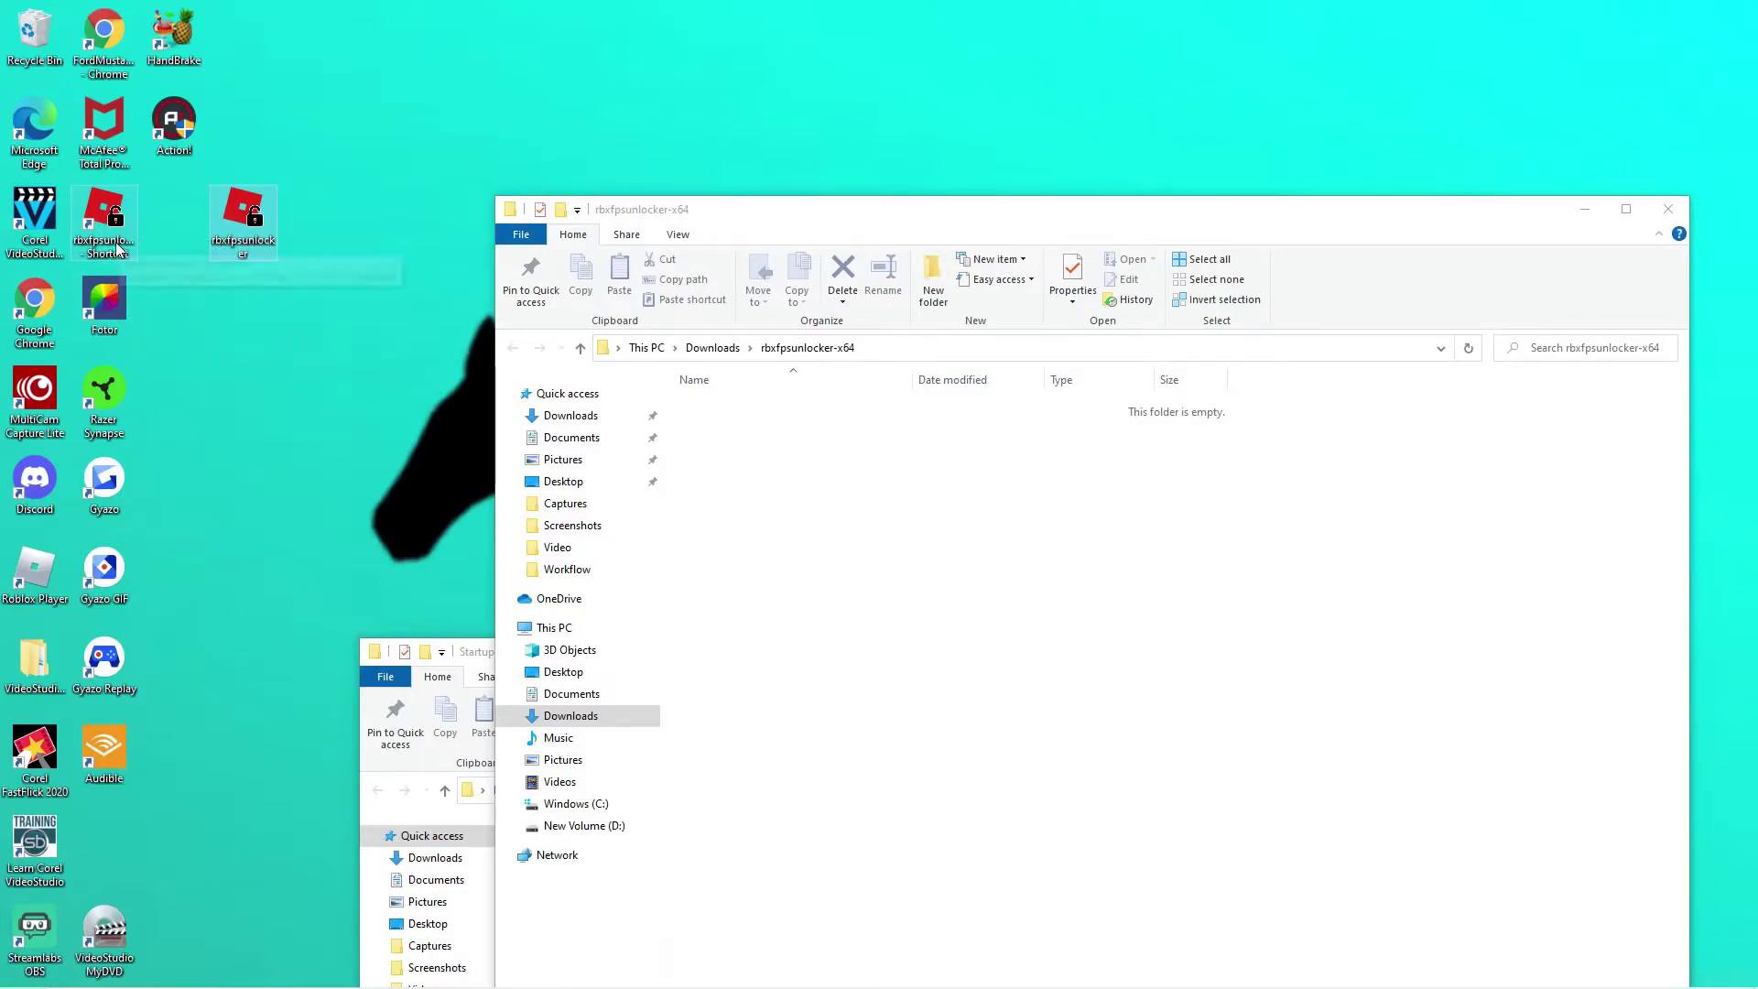
left_click_drag(117, 225, 277, 326)
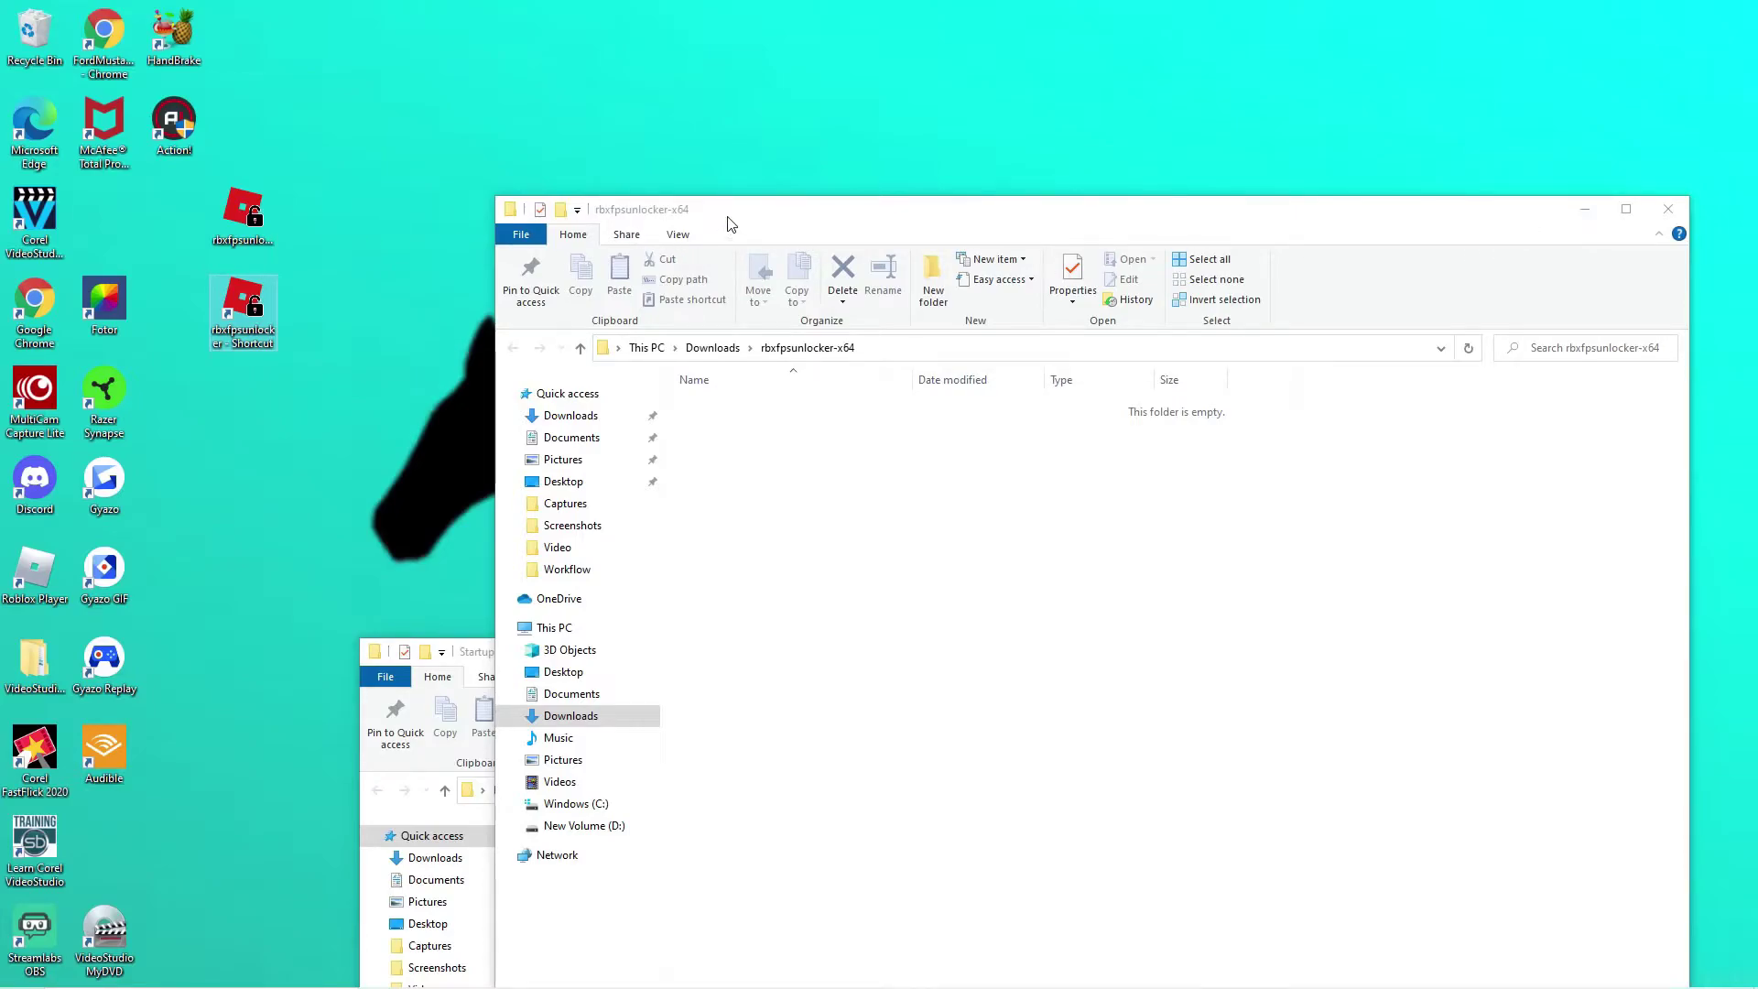
Drag the rbxfpsunlocker-x64 window down and right to uncover the empty Startup folder.
left_click_drag(771, 214, 1252, 448)
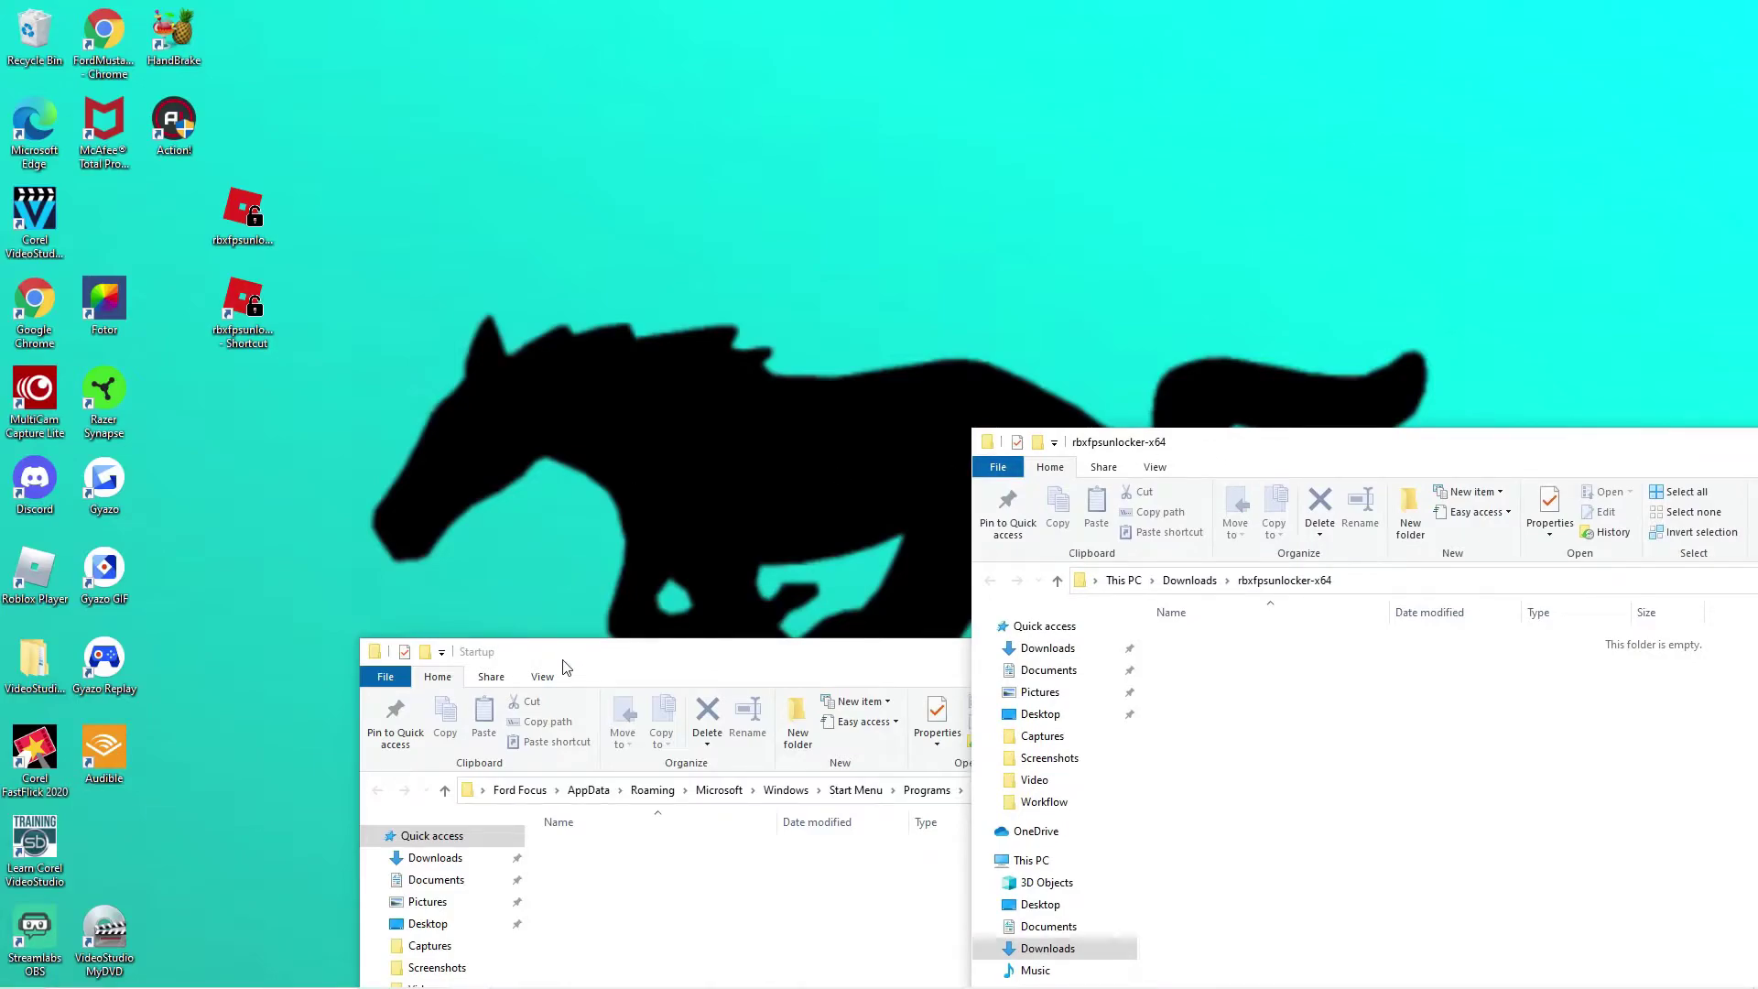